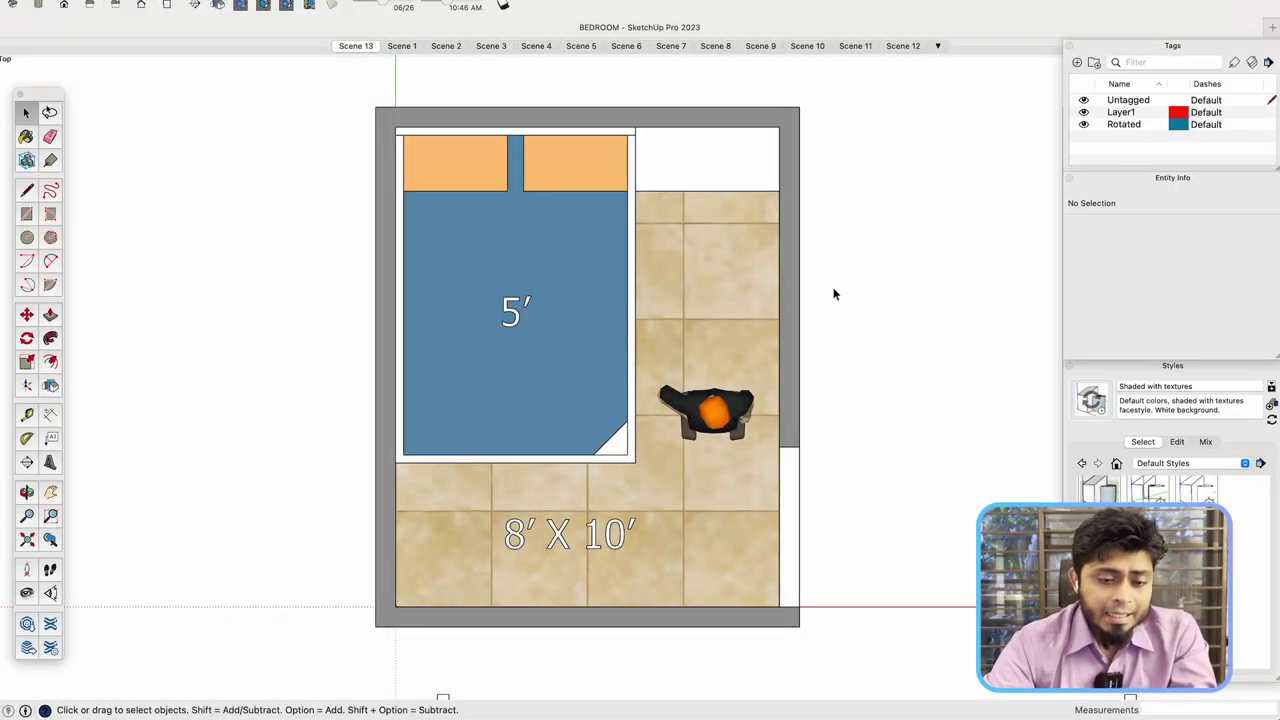
- Examine the plan layout of the 8' x 10' bedroom with the 5' bed
scroll(835, 294, "down", 2)
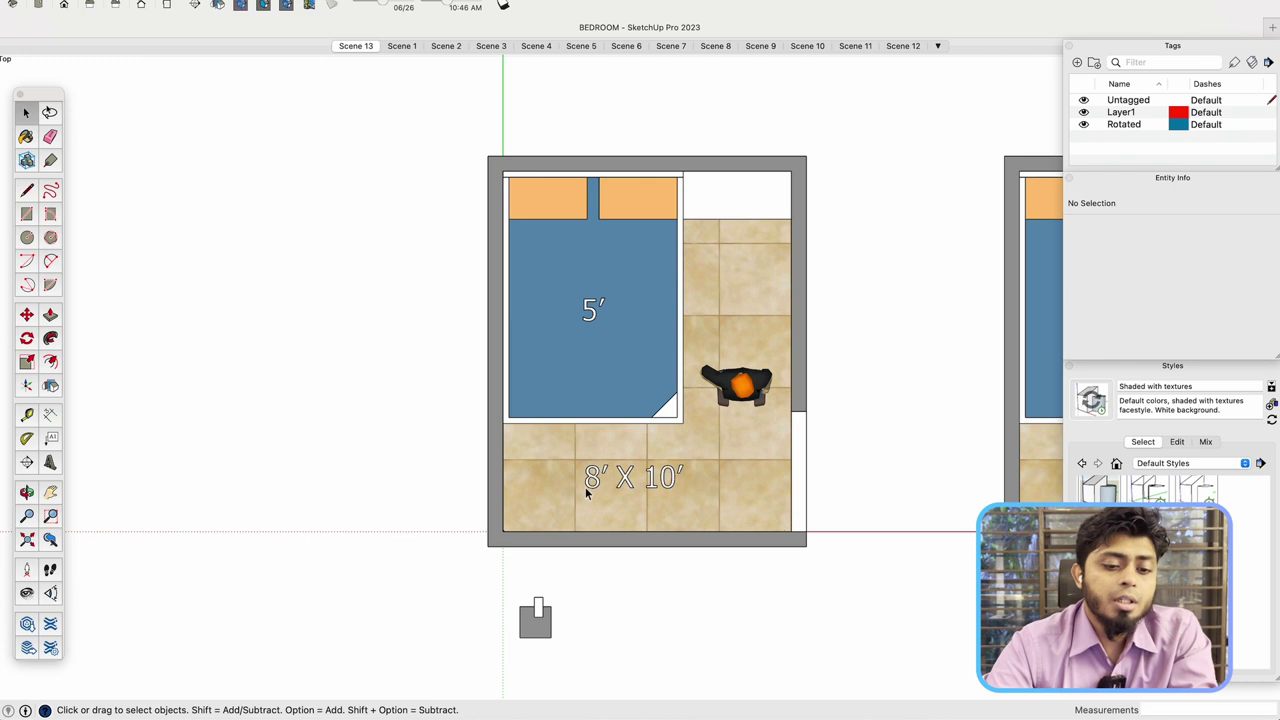
scroll(586, 493, "up", 1)
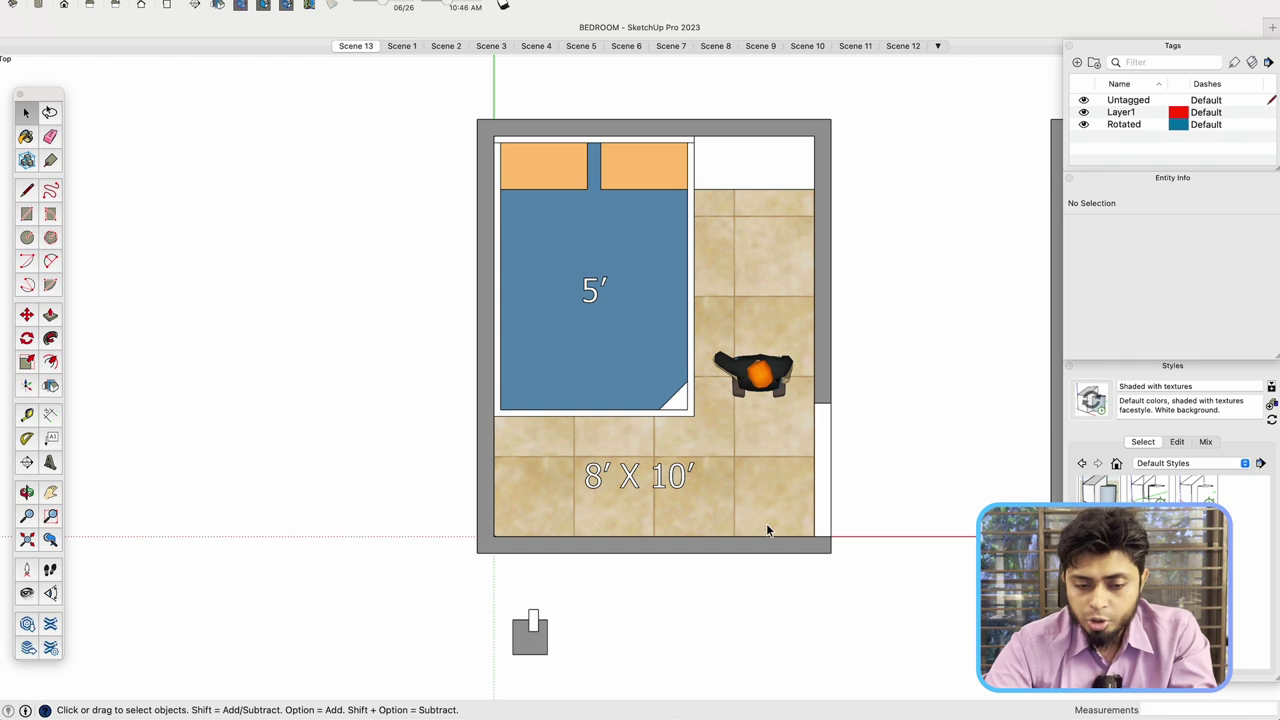
scroll(864, 313, "up", 2)
scroll(675, 254, "up", 2)
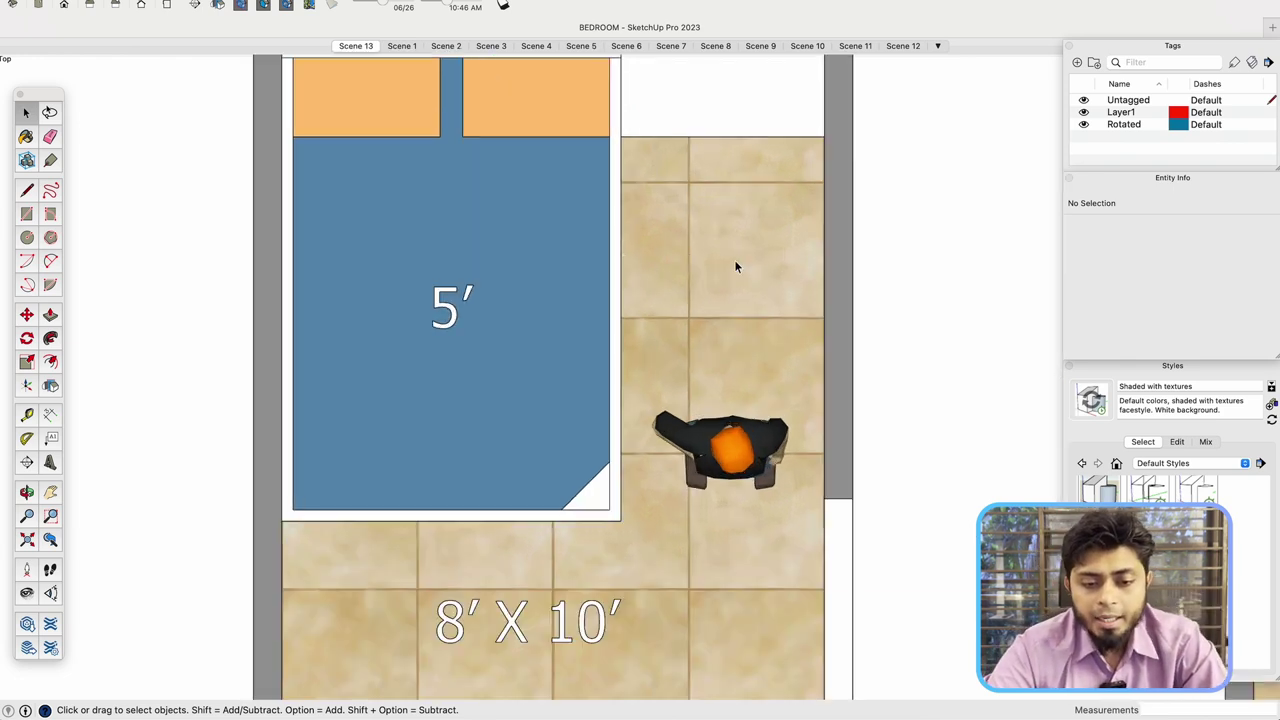
scroll(758, 336, "down", 1)
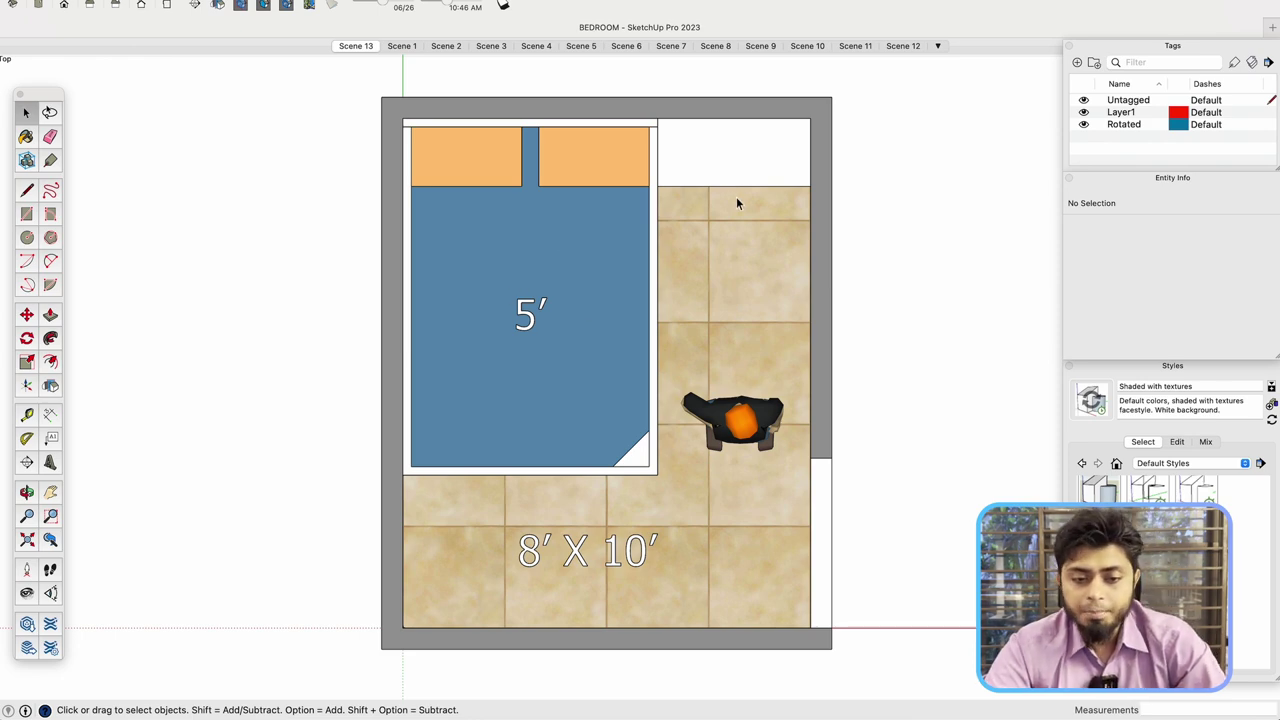
- Inspect the 8' x 10' bedroom in 3D from several sides, including the bed, doorway and low side unit
middle_click_drag(709, 223, 576, 59)
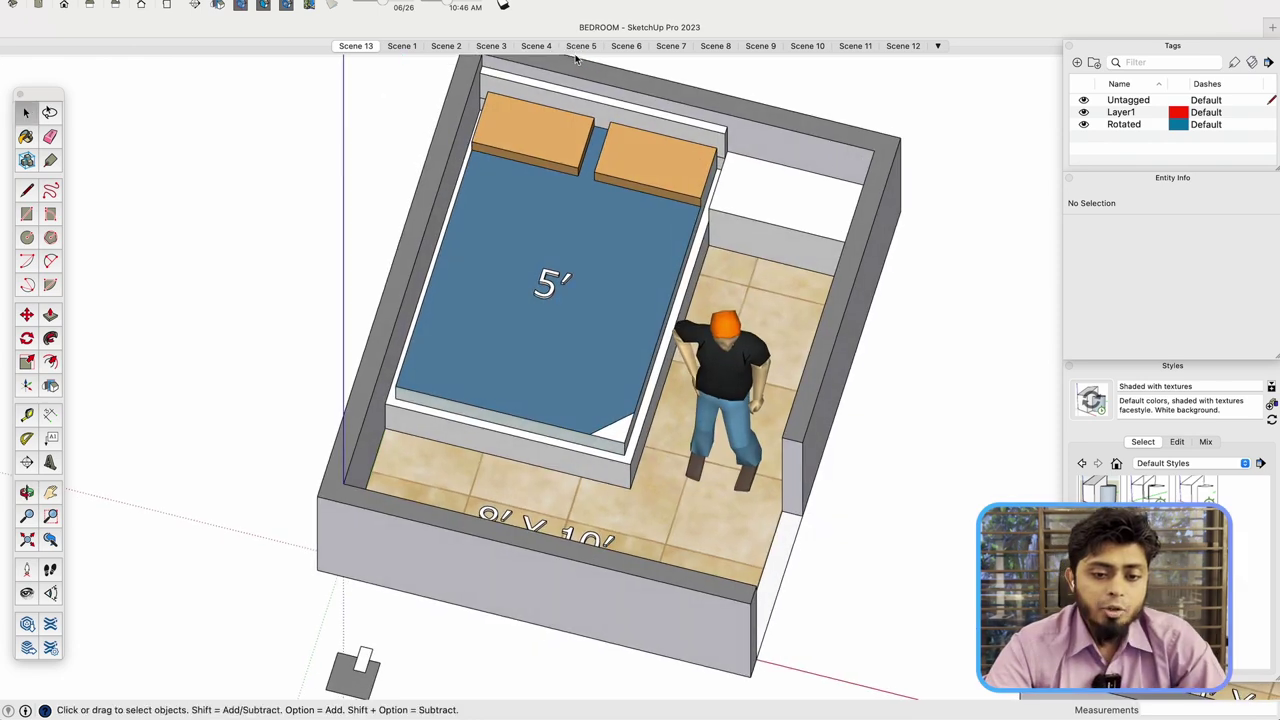
middle_click_drag(747, 342, 427, 247)
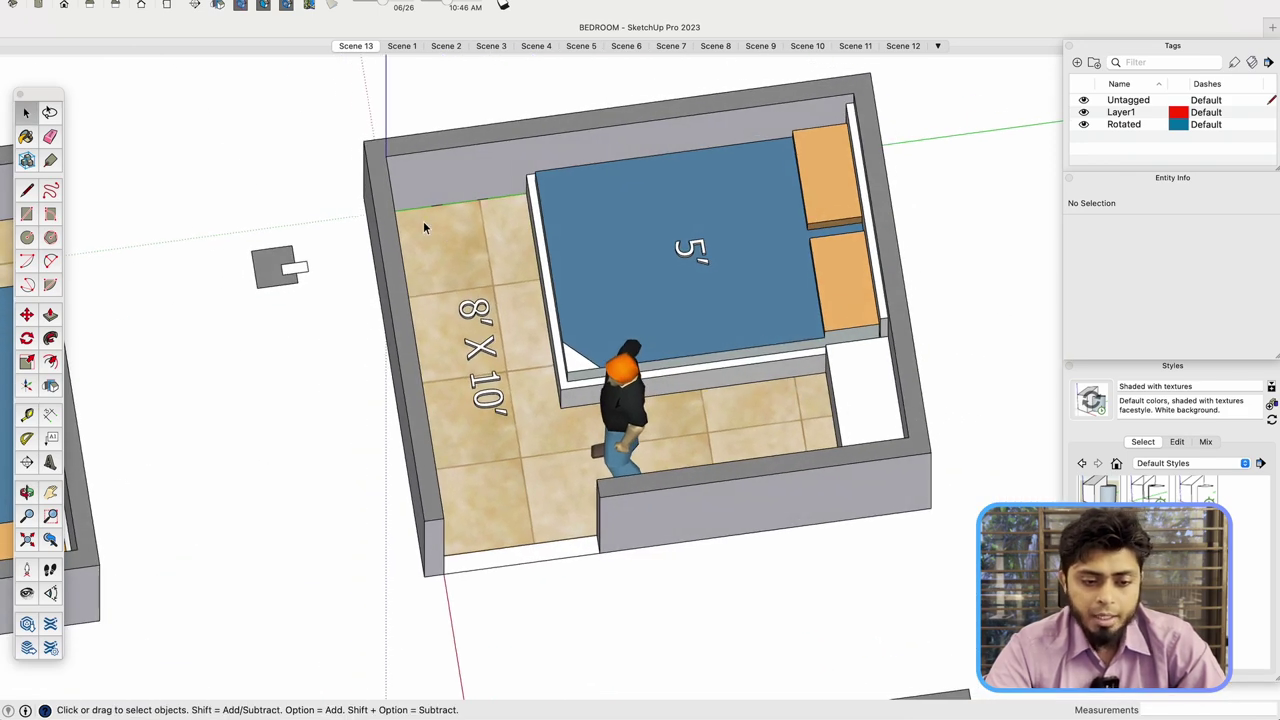
middle_click_drag(440, 330, 257, 328)
middle_click_drag(569, 161, 647, 250)
middle_click_drag(553, 289, 480, 197)
middle_click_drag(425, 230, 855, 249)
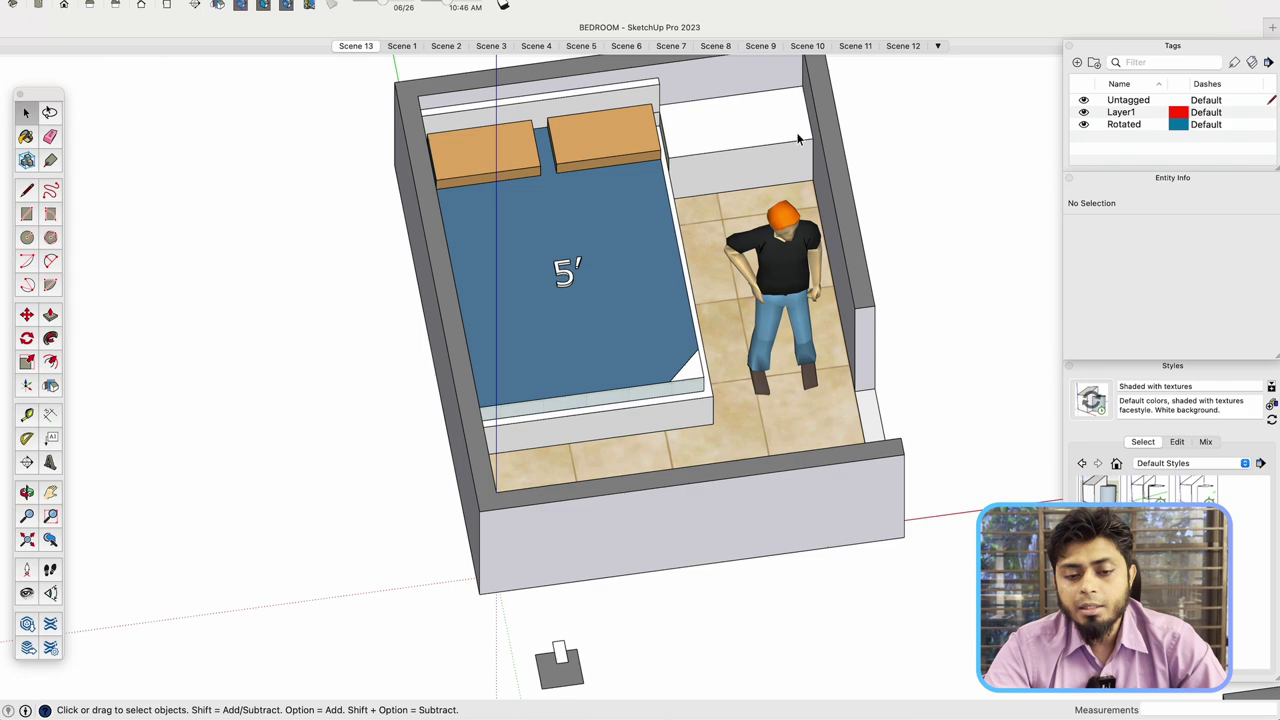
scroll(783, 112, "up", 5)
middle_click_drag(777, 109, 600, 340)
scroll(595, 338, "down", 6)
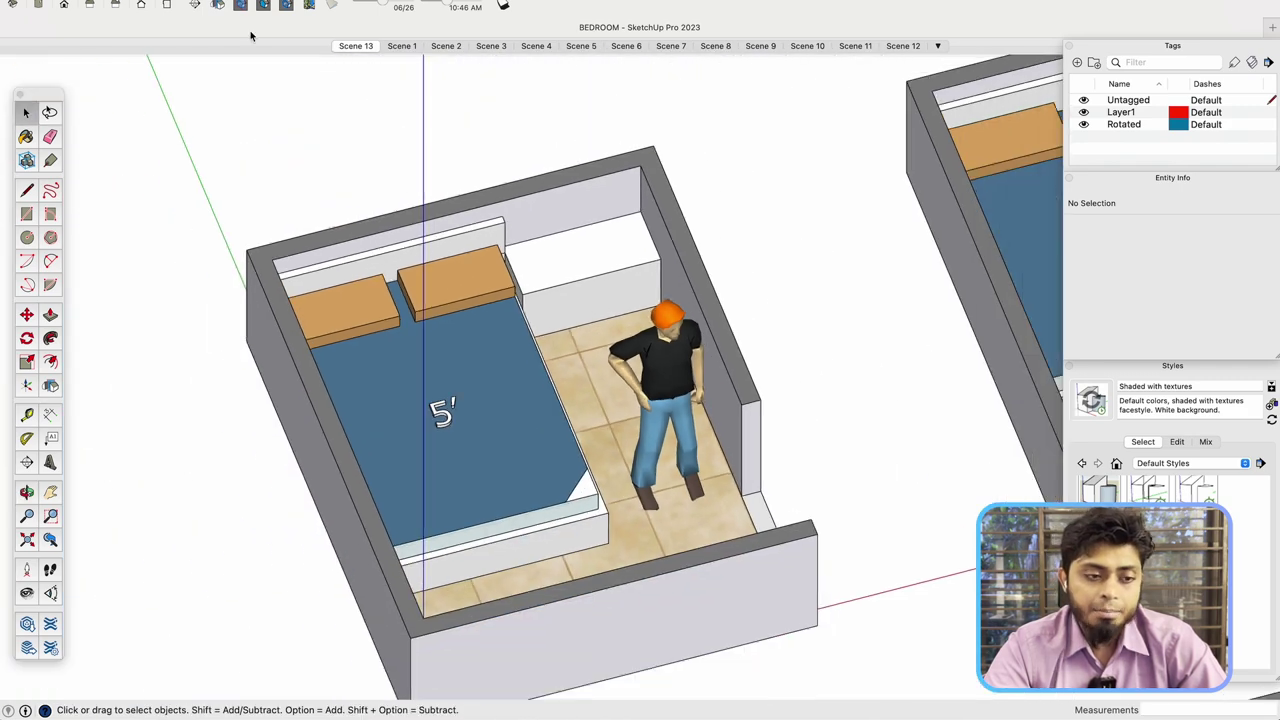
- Examine the 8' x 10' bedroom's circulation space between the bed, side unit and door from the foot of the bed
left_click(236, 4)
left_click(266, 55)
scroll(600, 218, "up", 2)
middle_click_drag(600, 220, 396, 209)
scroll(700, 305, "down", 3)
middle_click_drag(700, 305, 797, 274)
scroll(388, 366, "up", 3)
middle_click_drag(447, 274, 241, 333)
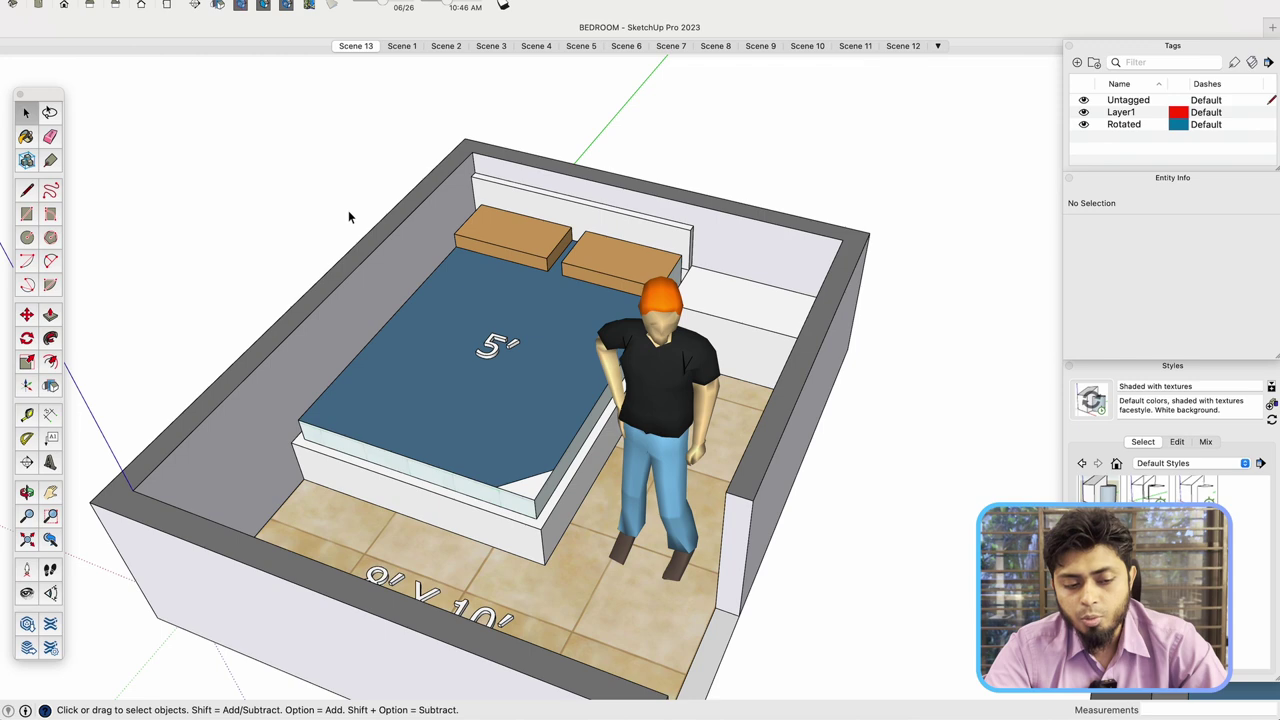
middle_click_drag(348, 216, 313, 350)
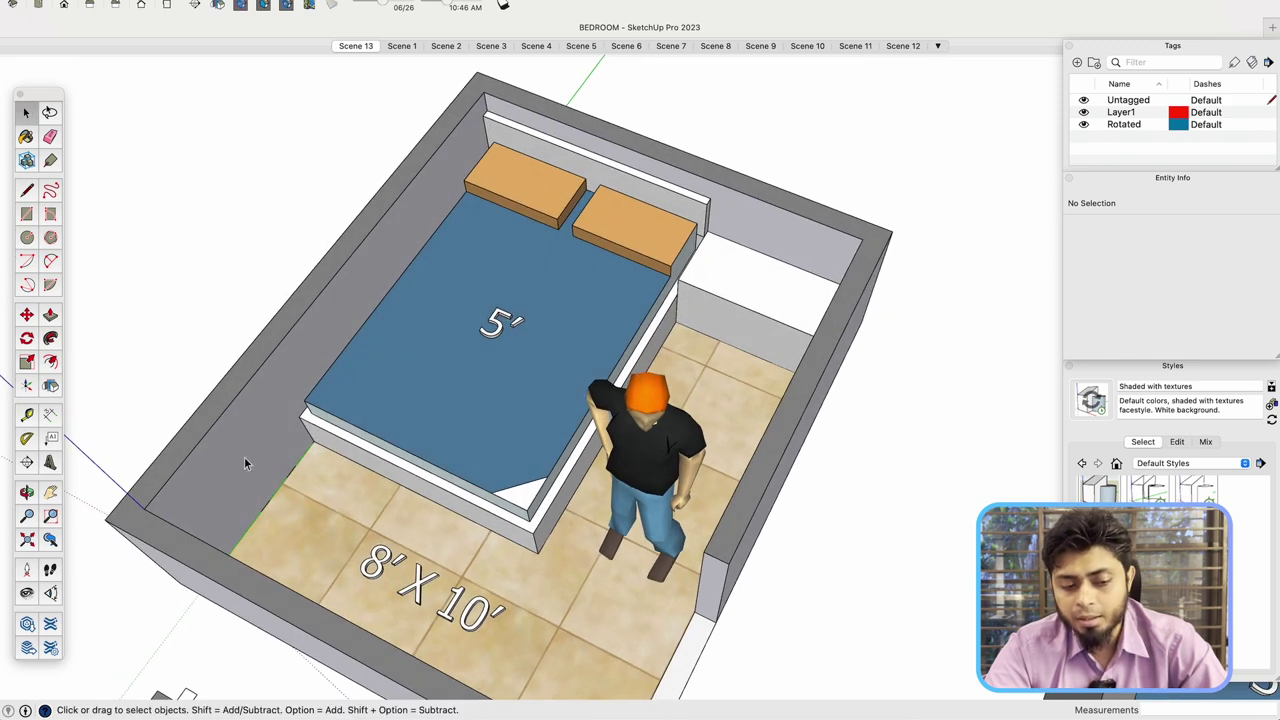
- Examine the neighbouring 10' x 10' bedroom in 3D, including its 5'6" bed, bedside table and tall wardrobe
scroll(260, 400, "down", 4)
middle_click_drag(306, 246, 494, 409)
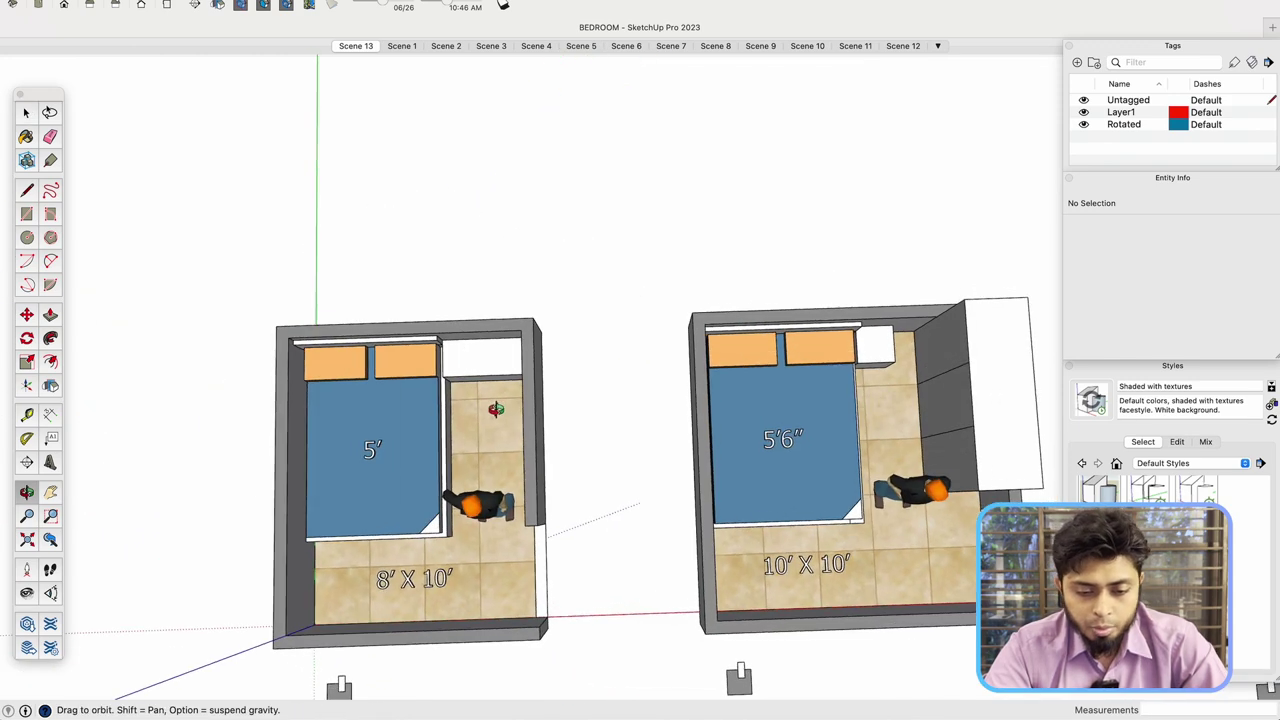
scroll(290, 380, "down", 3)
scroll(764, 534, "up", 3)
middle_click_drag(726, 510, 698, 436)
scroll(530, 480, "up", 4)
scroll(620, 518, "down", 3)
middle_click_drag(749, 400, 650, 330)
scroll(613, 327, "up", 2)
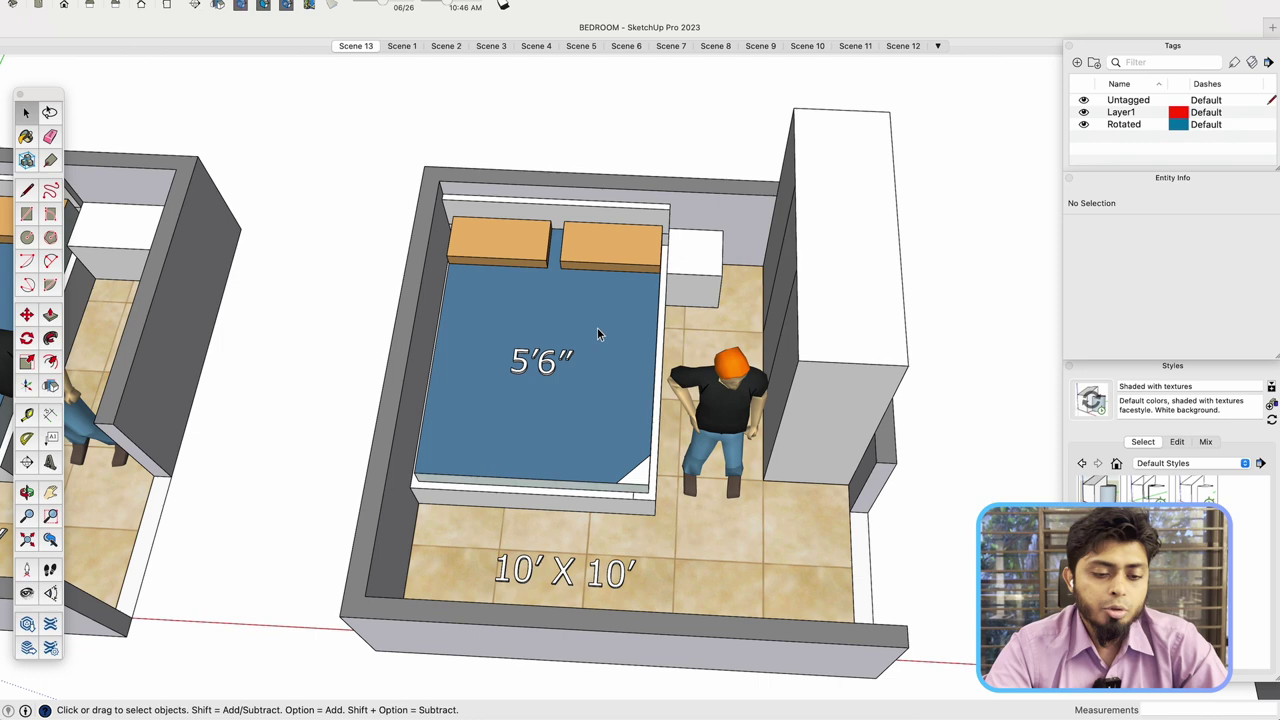
middle_click_drag(565, 371, 614, 337)
scroll(697, 259, "up", 4)
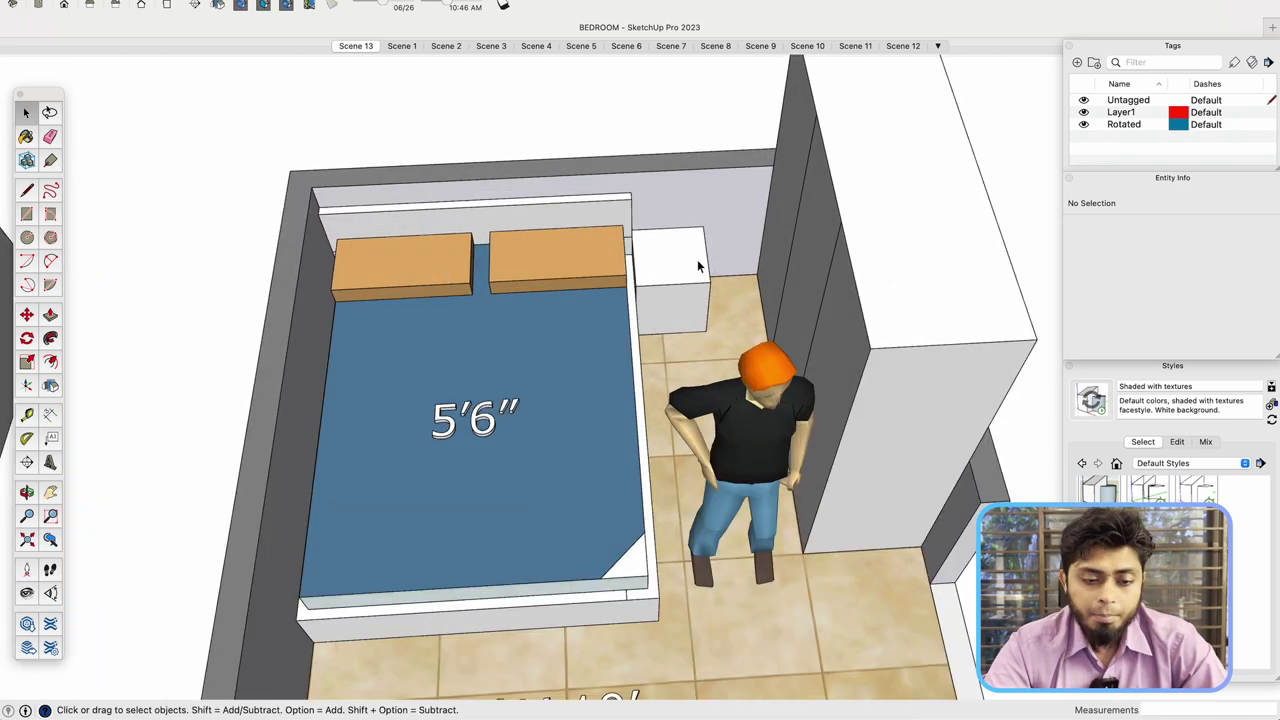
middle_click_drag(677, 277, 749, 228)
scroll(637, 315, "down", 5)
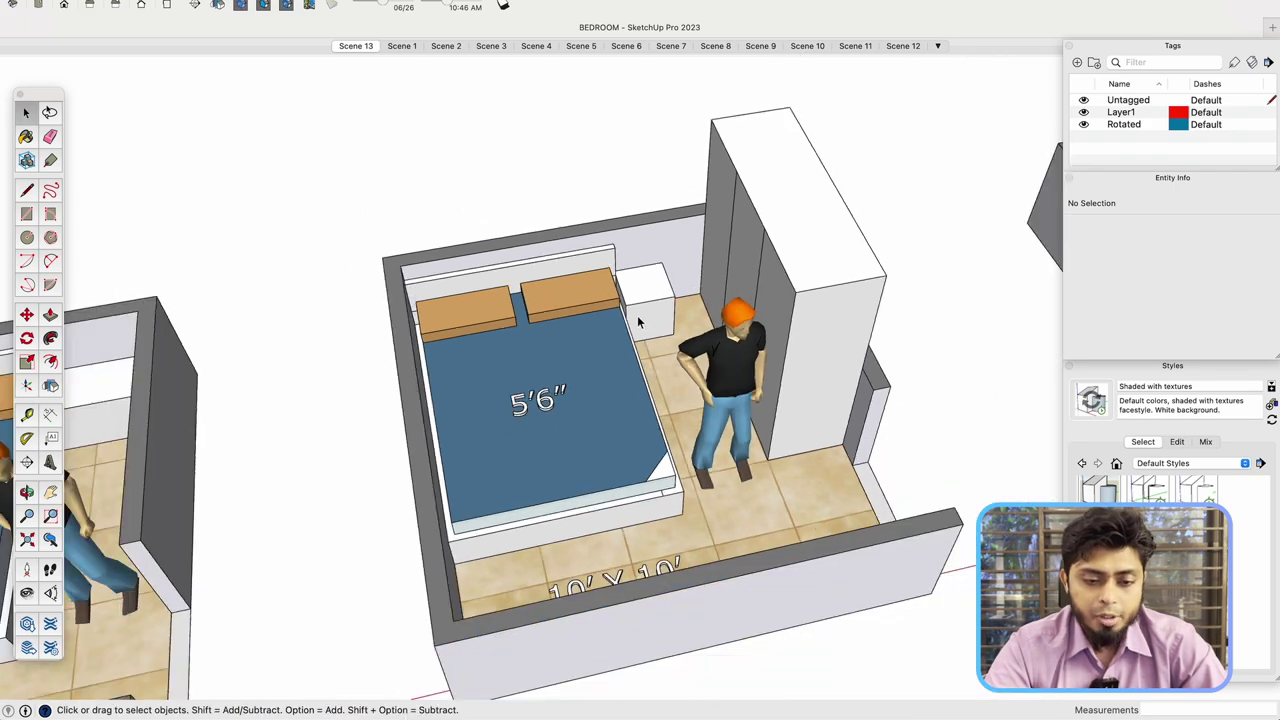
- Inspect the wardrobe front and the walking space beside the bed in the 10' x 10' bedroom from different angles
middle_click_drag(581, 315, 940, 263)
scroll(629, 326, "up", 2)
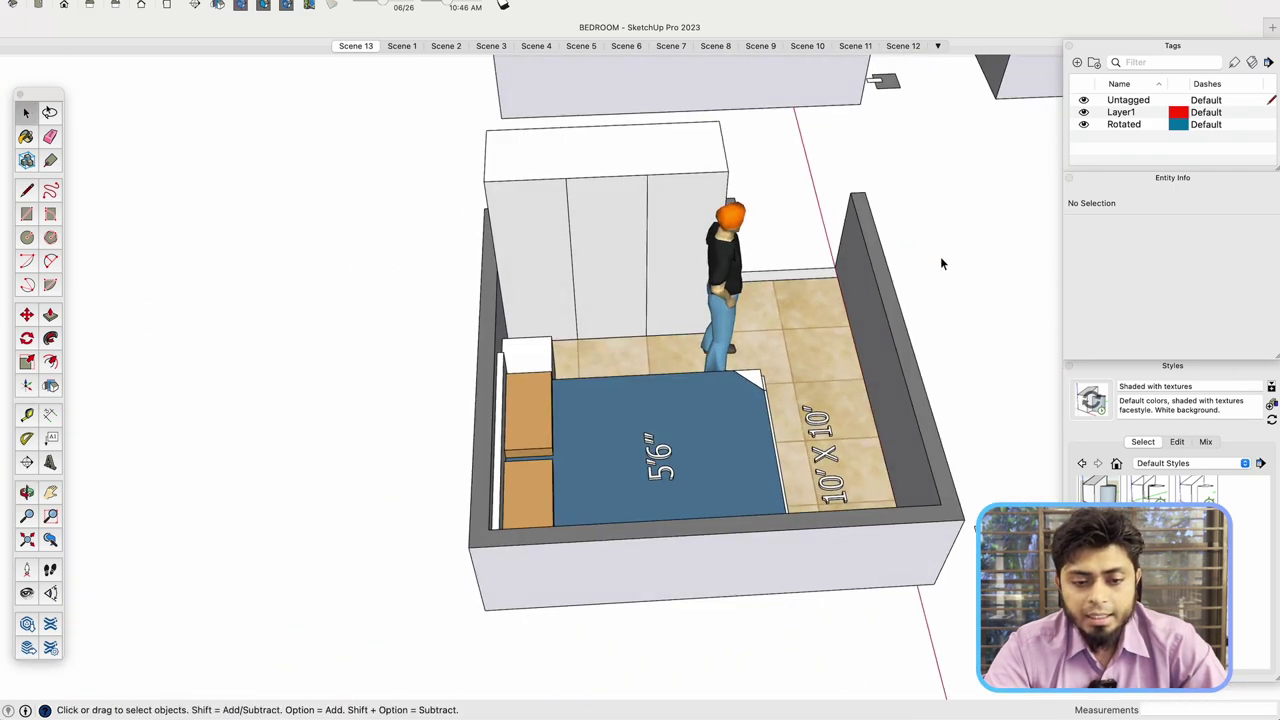
scroll(549, 229, "up", 3)
middle_click_drag(631, 256, 466, 280)
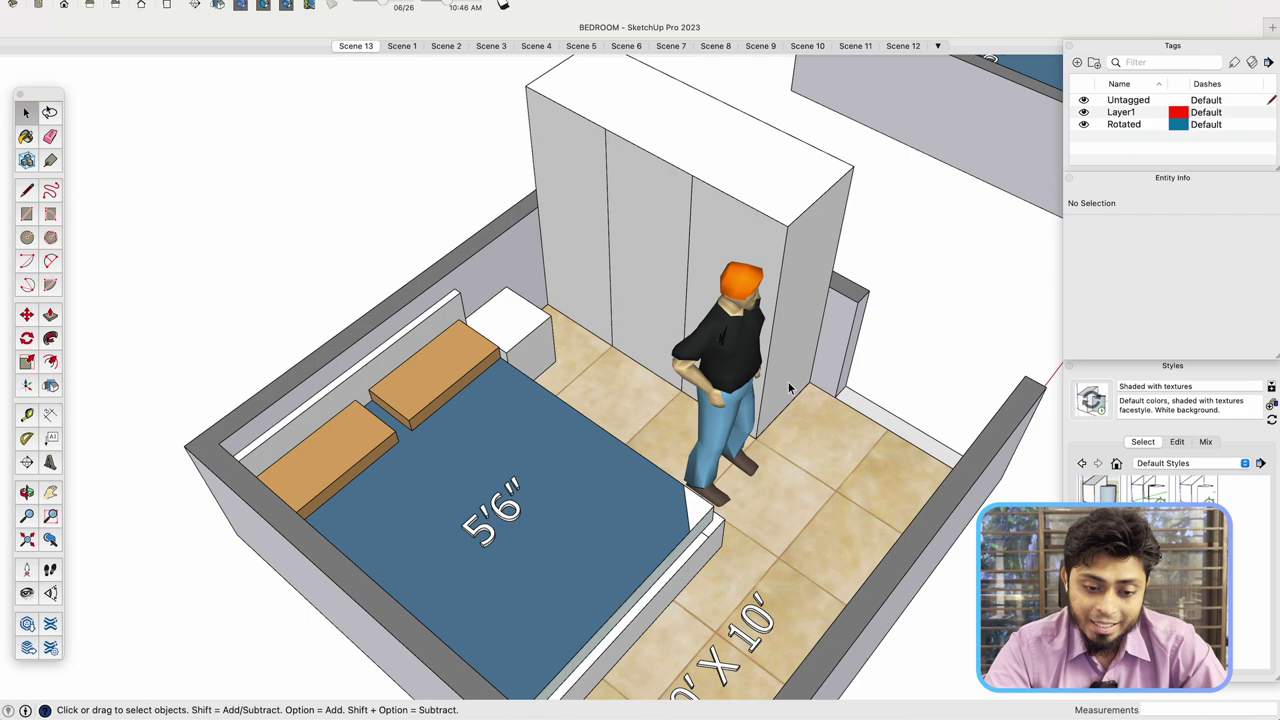
scroll(789, 386, "down", 3)
middle_click_drag(789, 386, 494, 406)
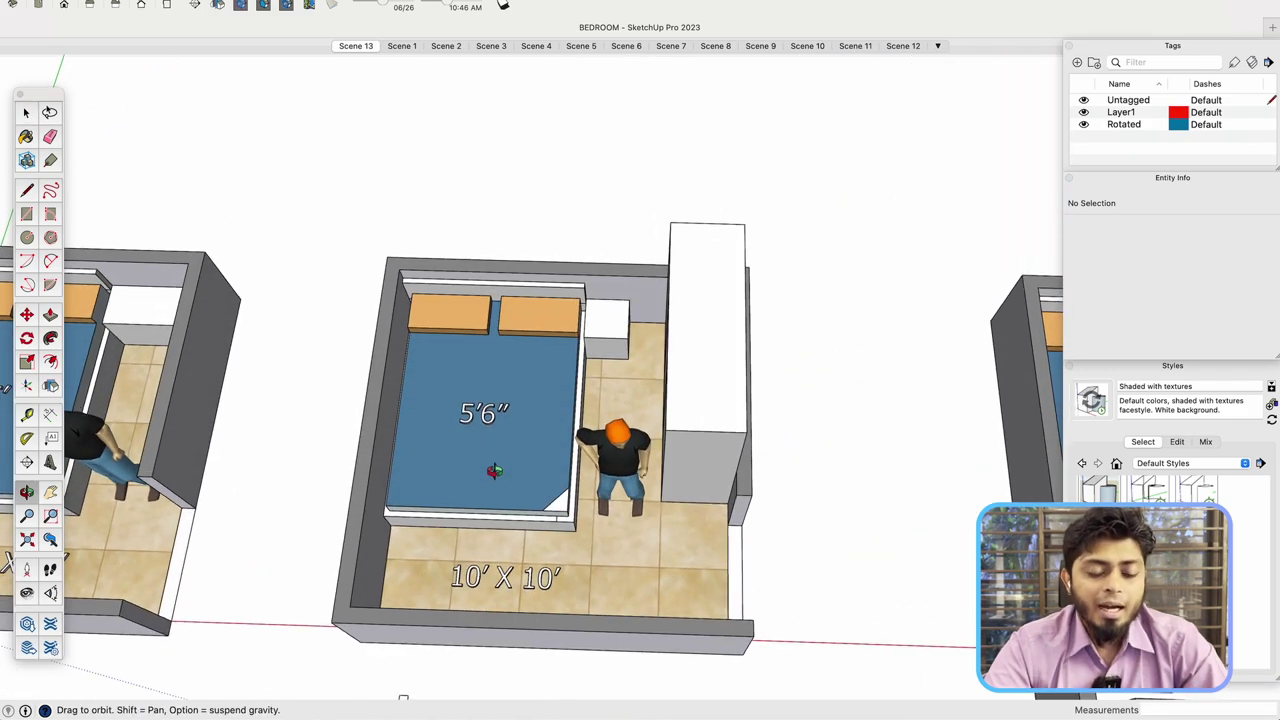
scroll(597, 414, "up", 2)
middle_click_drag(606, 374, 577, 430)
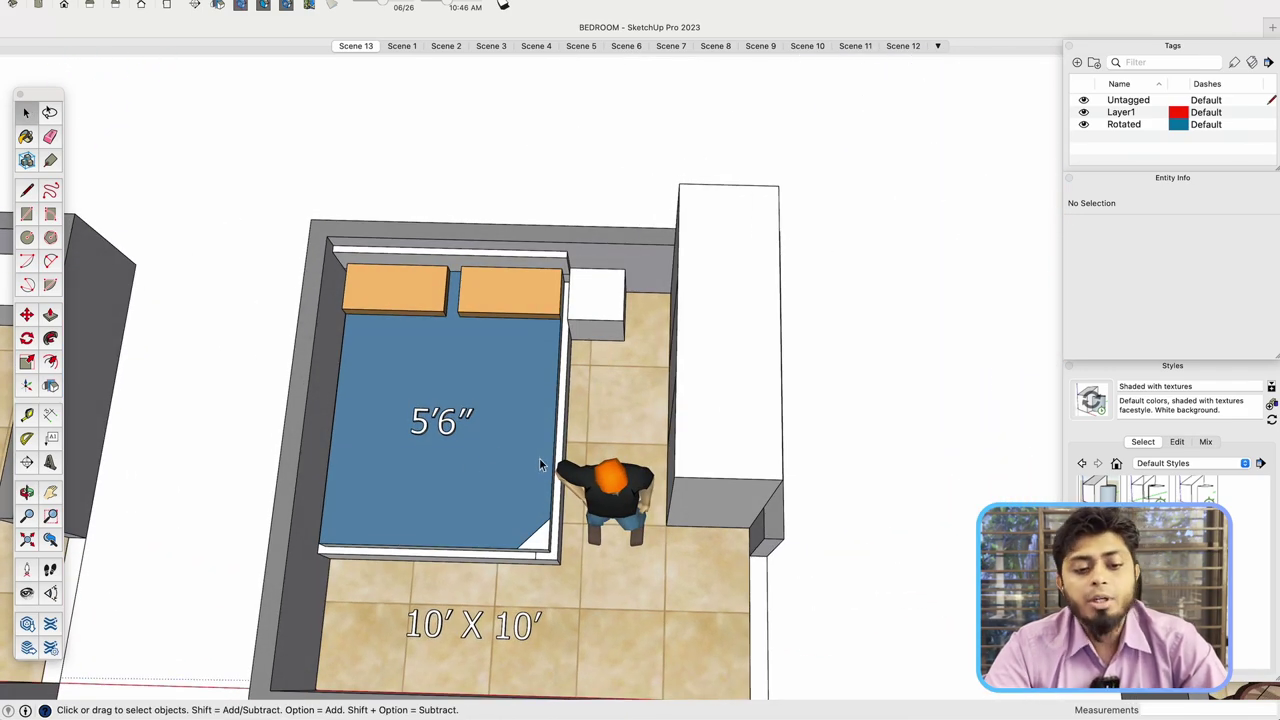
scroll(661, 397, "down", 3)
middle_click_drag(661, 397, 471, 683)
- Show Scene 1 and Scene 2, and survey the row of bedroom layouts in plan
left_click(405, 47)
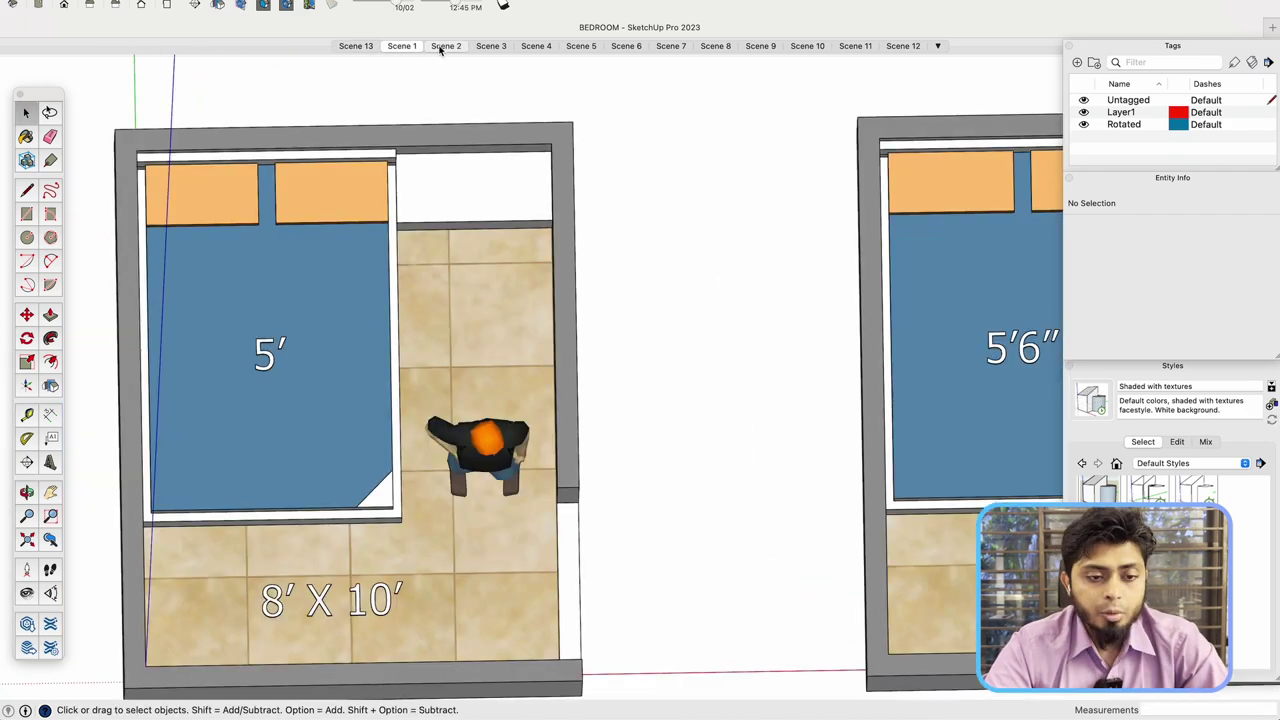
left_click(446, 47)
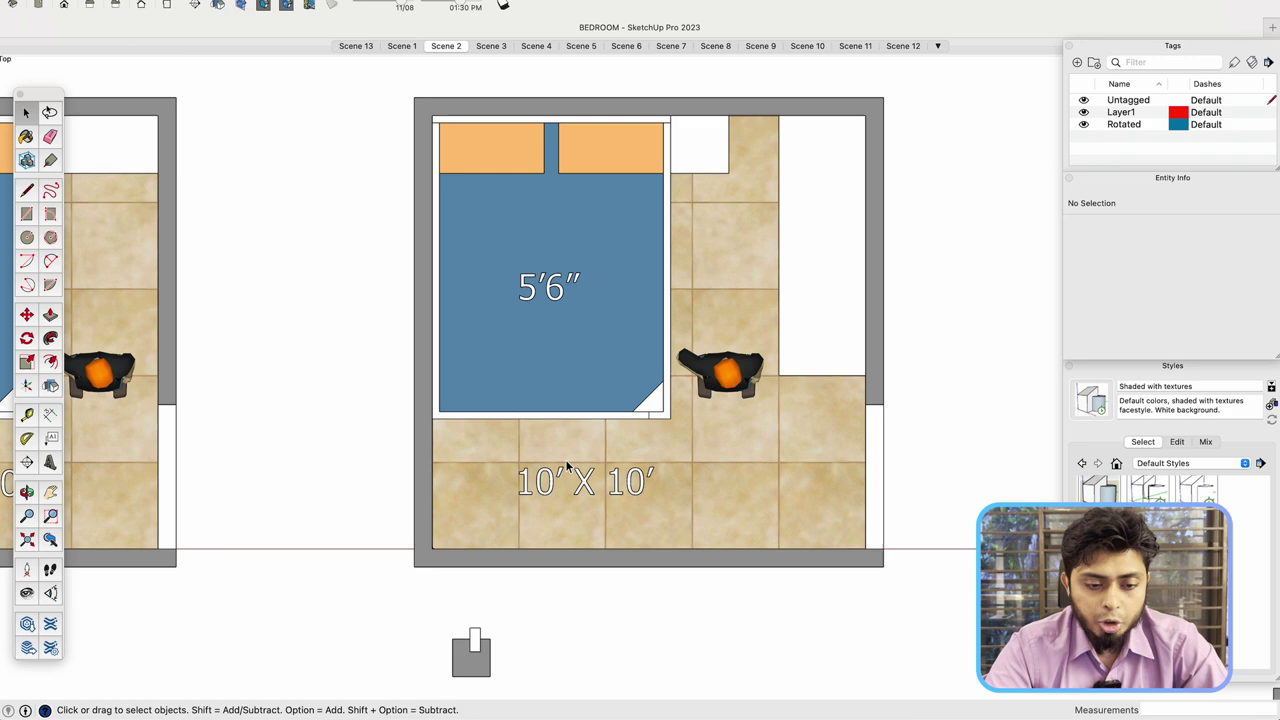
scroll(440, 468, "down", 3)
scroll(433, 470, "down", 2)
scroll(640, 465, "down", 2)
scroll(917, 469, "up", 2)
scroll(540, 440, "down", 2)
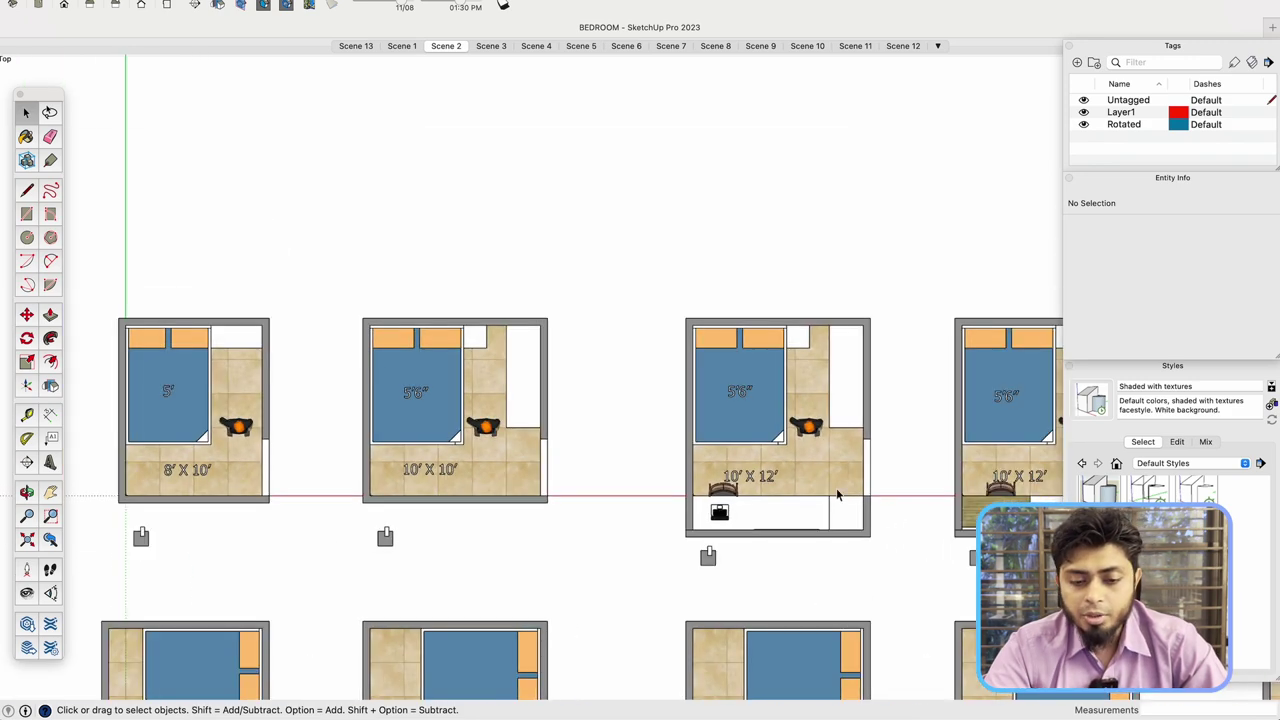
scroll(904, 512, "up", 3)
scroll(910, 480, "up", 1)
scroll(477, 437, "down", 3)
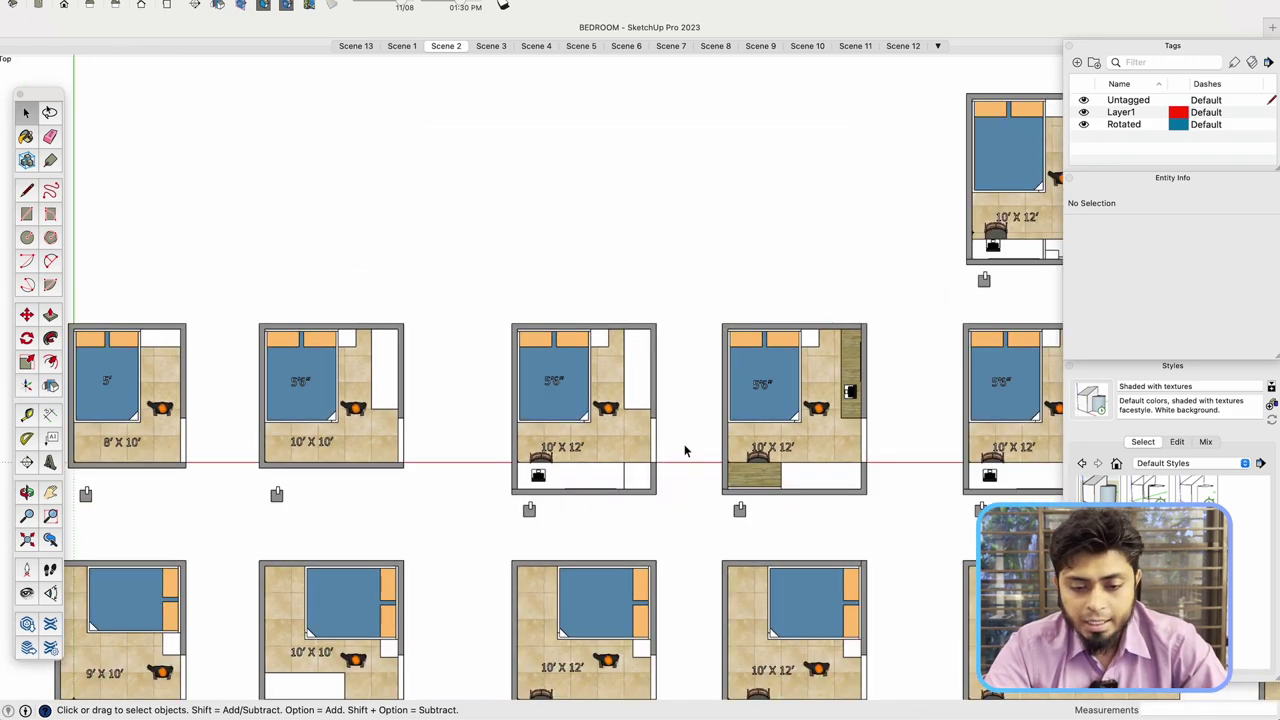
- Examine the first 10' x 12' bedroom plan with its wardrobe and full-width desk along the wall
scroll(806, 424, "up", 3)
scroll(926, 470, "up", 1)
scroll(1010, 440, "up", 1)
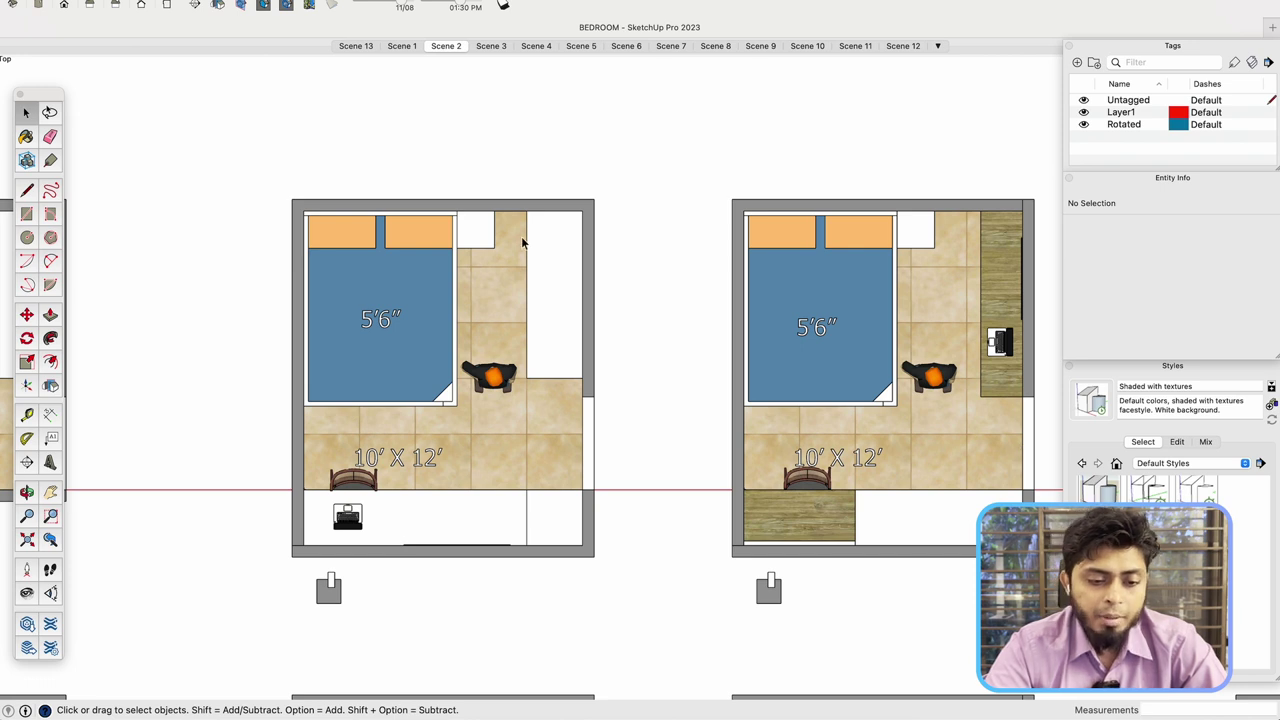
scroll(417, 471, "up", 3)
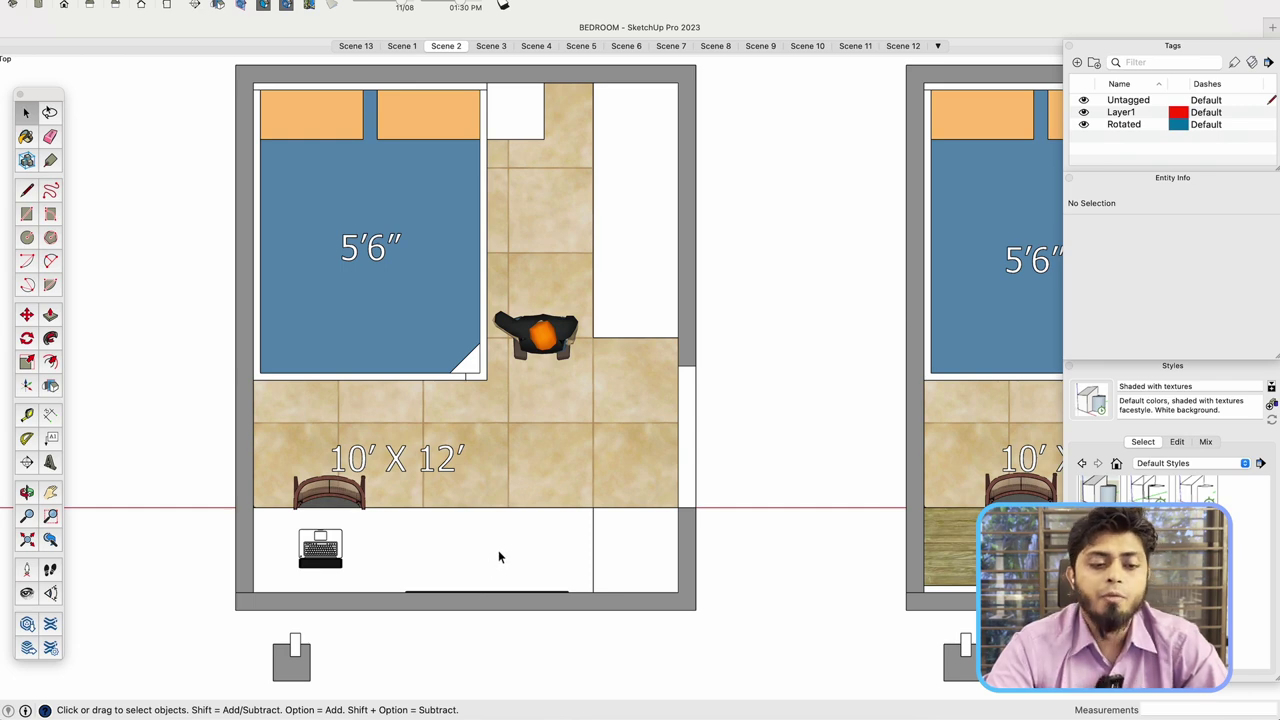
scroll(646, 453, "down", 3)
scroll(666, 405, "up", 2)
middle_click_drag(494, 440, 623, 371)
scroll(486, 466, "up", 1)
- Inspect the 10' x 12' bedroom with wooden desks in 3D, including its wardrobe, study corner and TV wall
scroll(455, 440, "down", 5)
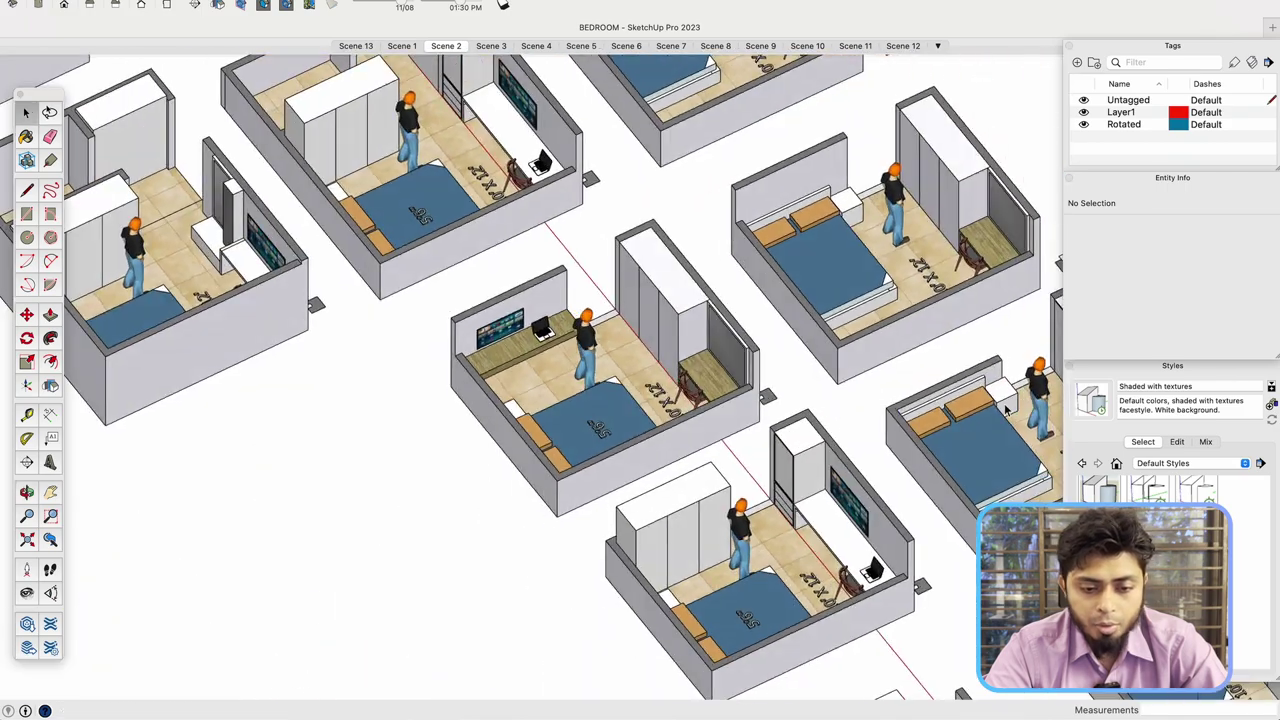
middle_click_drag(455, 440, 760, 385)
scroll(623, 310, "up", 4)
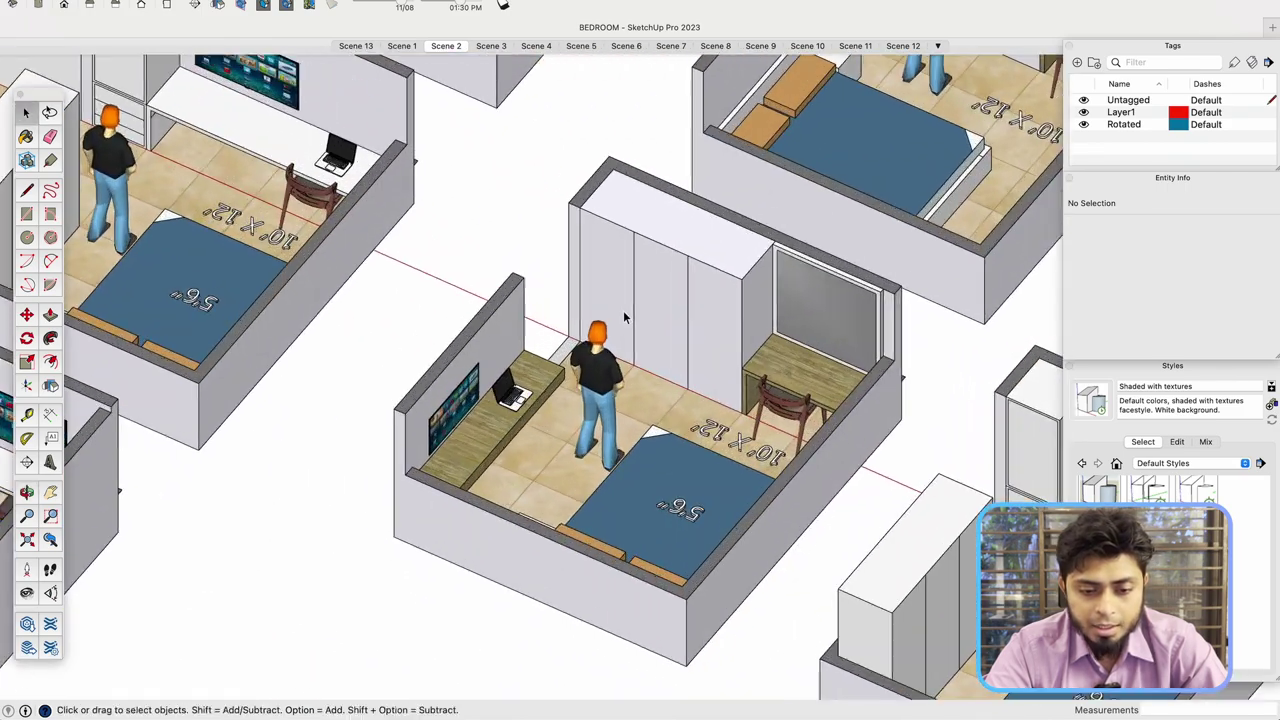
middle_click_drag(700, 330, 789, 315)
scroll(700, 300, "up", 5)
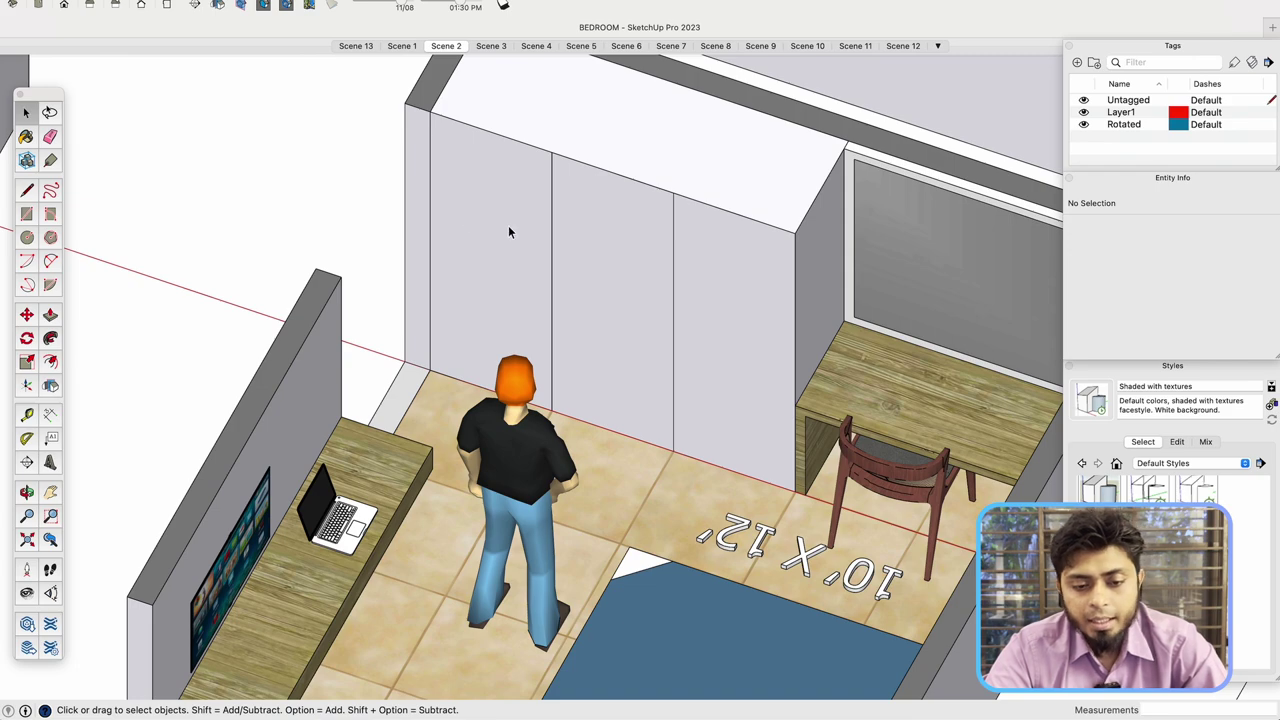
scroll(690, 330, "down", 3)
middle_click_drag(678, 363, 737, 311)
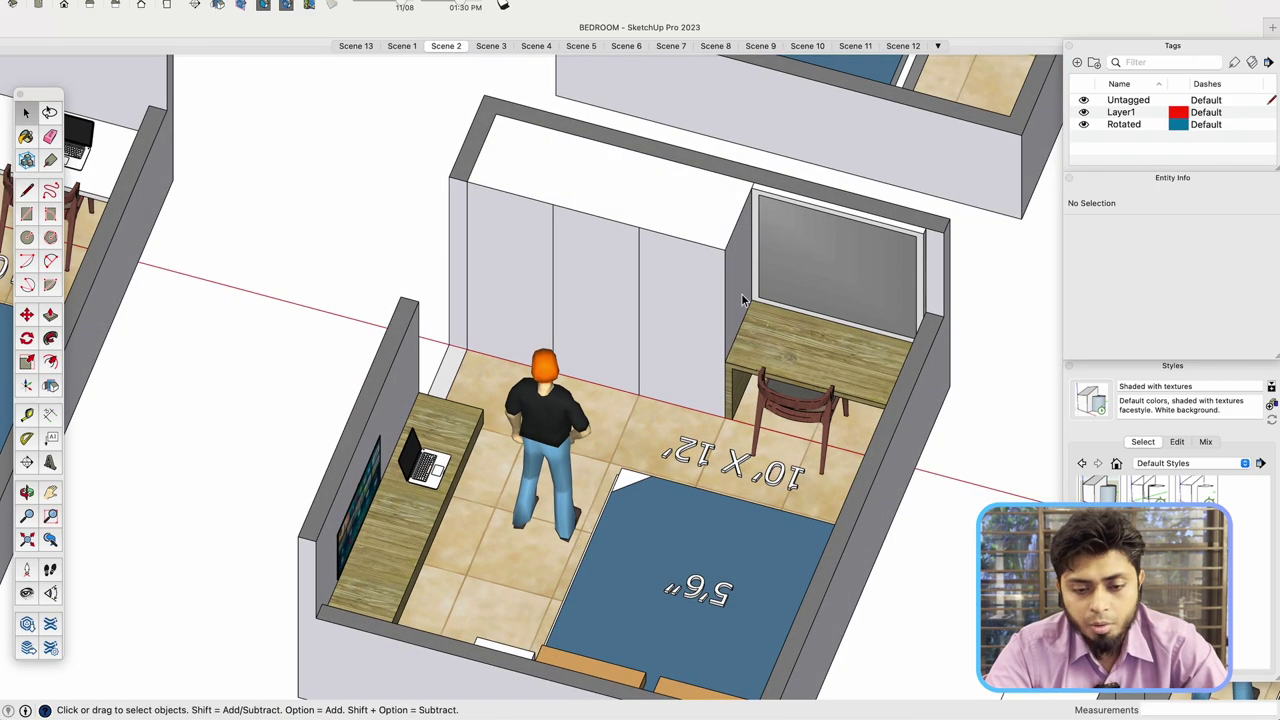
scroll(853, 346, "down", 3)
mouse_move(826, 354)
middle_mouse_down()
mouse_move(625, 319)
mouse_move(356, 200)
middle_mouse_up()
scroll(626, 322, "up", 3)
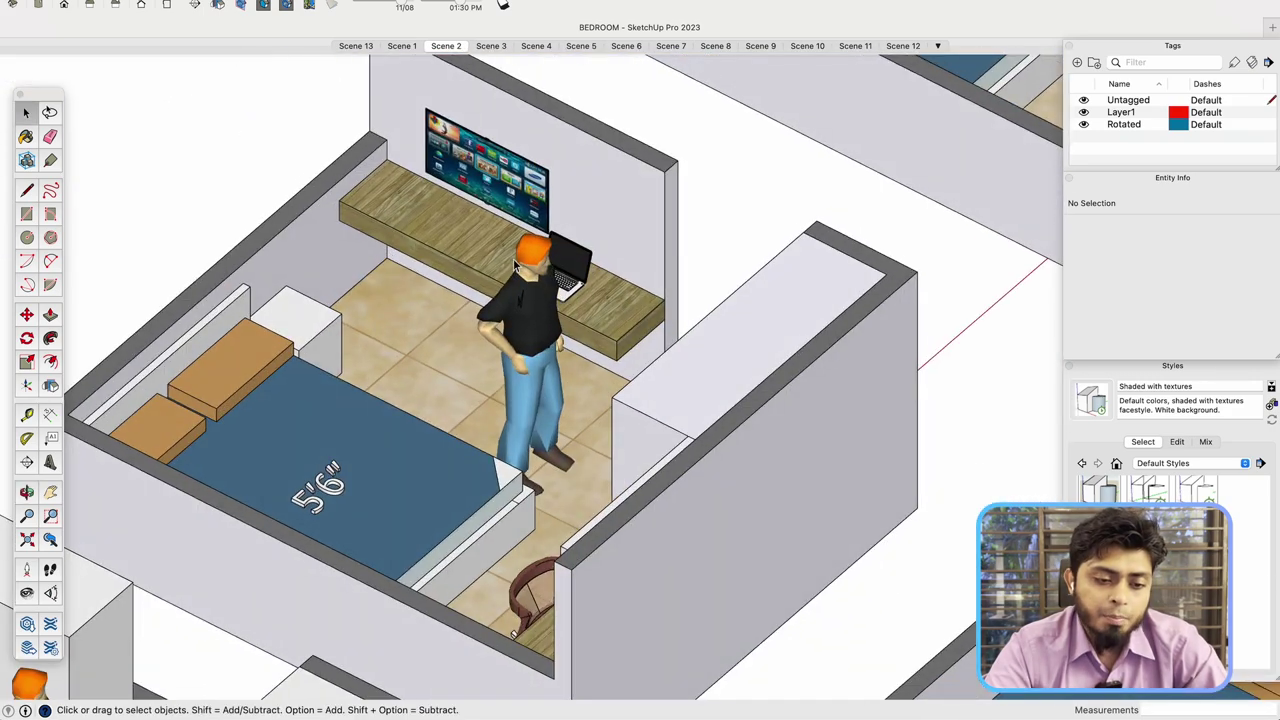
- Compare with the adjacent 10' x 12' bedroom, viewing its white full-width desk and TV wall head-on
scroll(661, 328, "down", 5)
scroll(392, 470, "up", 5)
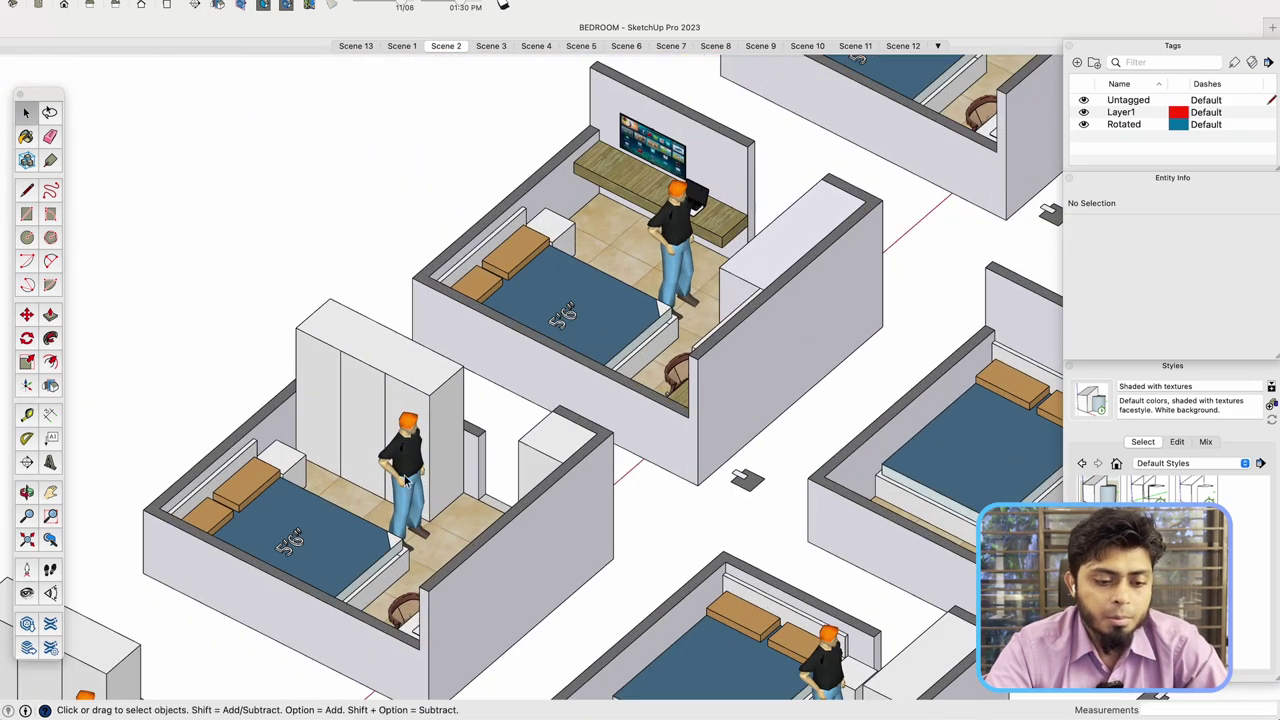
middle_click_drag(392, 470, 591, 484)
middle_click_drag(321, 429, 568, 469)
scroll(463, 466, "down", 3)
scroll(526, 509, "down", 2)
middle_click_drag(526, 509, 1040, 500)
scroll(948, 368, "up", 2)
scroll(310, 376, "down", 2)
scroll(880, 340, "up", 5)
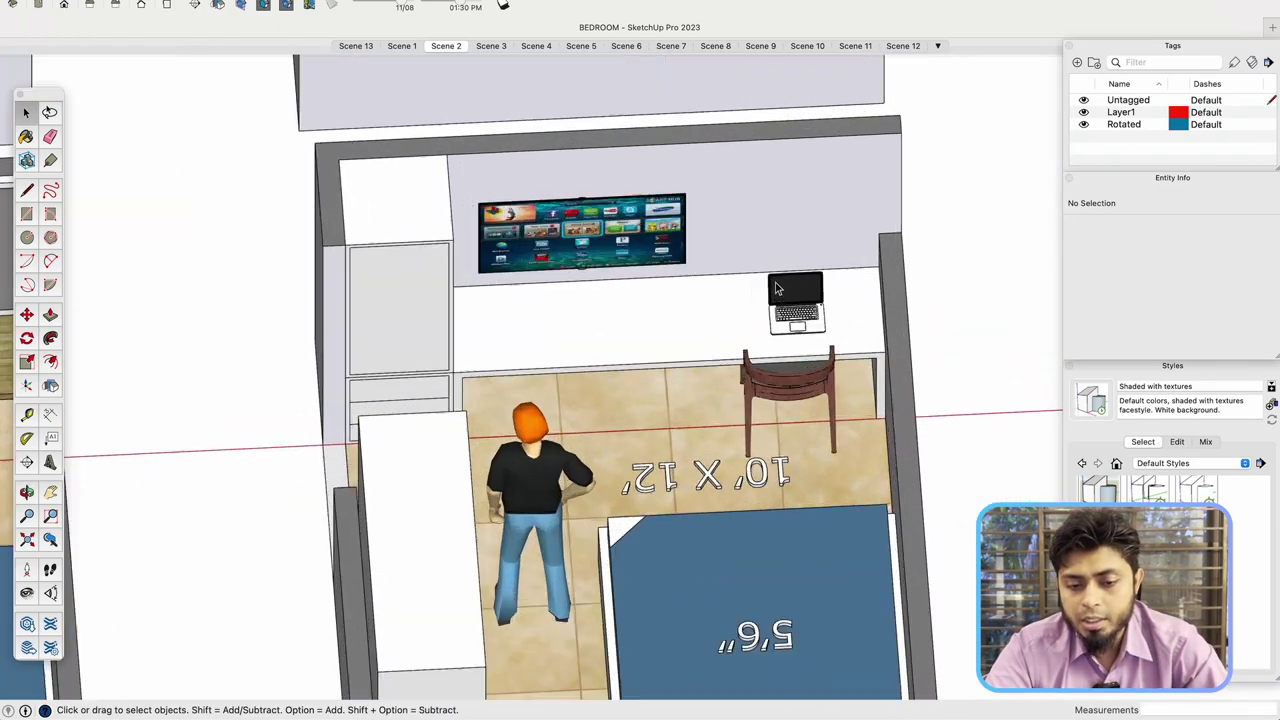
- Examine the tall cabinet with drawers, wall TV and desk in the white-desk 10' x 12' bedroom and the surrounding layouts
scroll(425, 335, "down", 3)
mouse_move(680, 365)
middle_mouse_down()
mouse_move(617, 363)
mouse_move(449, 271)
middle_mouse_up()
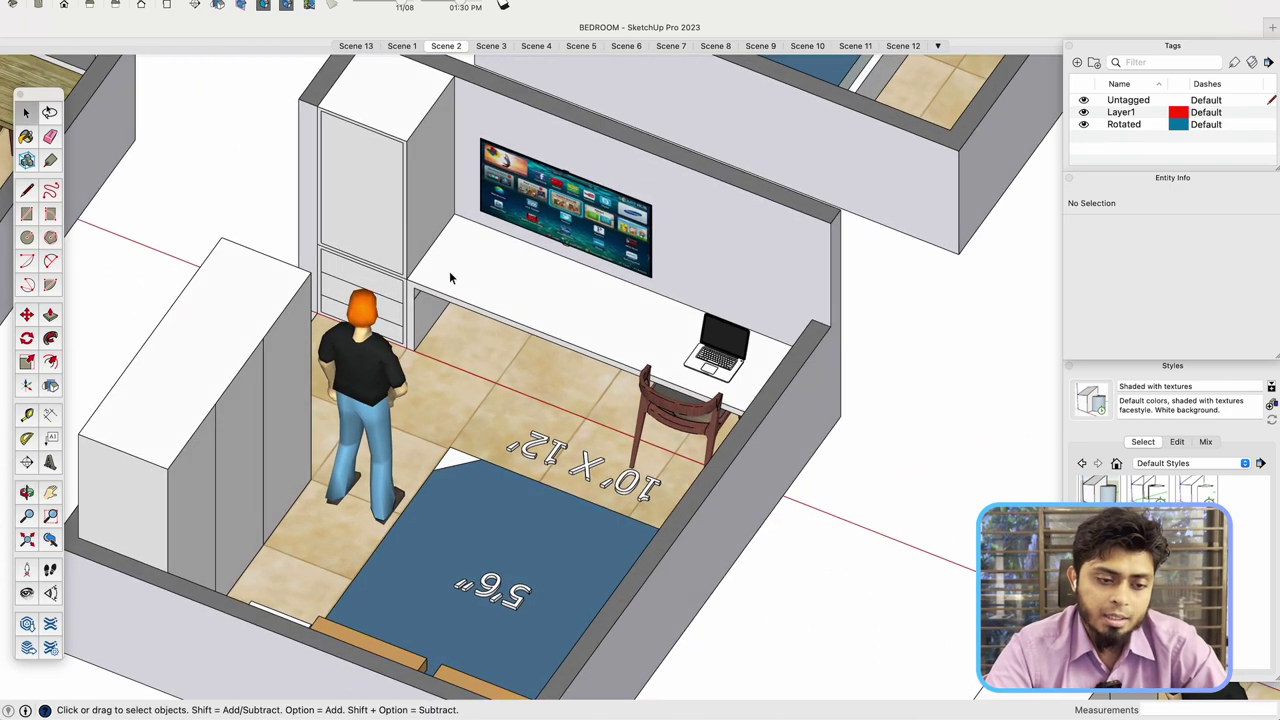
scroll(425, 310, "up", 4)
scroll(433, 368, "down", 3)
scroll(401, 207, "up", 4)
scroll(344, 252, "down", 3)
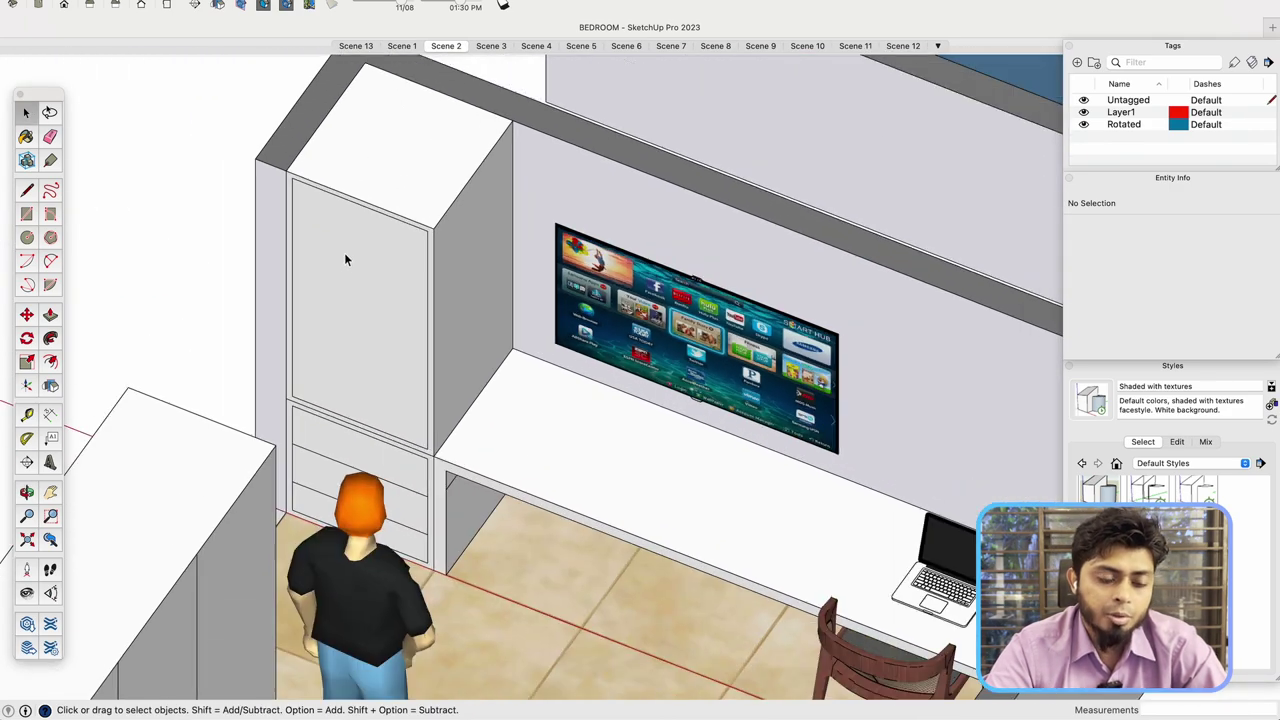
scroll(409, 571, "down", 6)
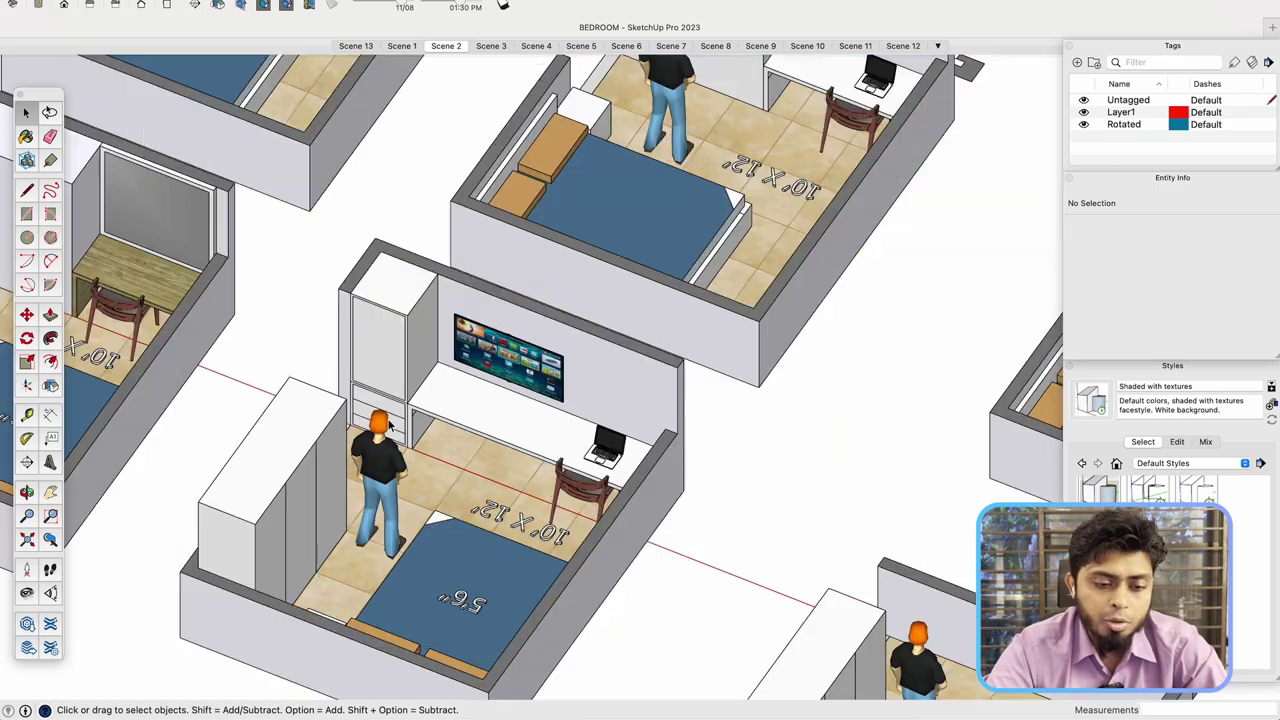
mouse_move(555, 341)
middle_mouse_down()
mouse_move(353, 340)
mouse_move(200, 386)
middle_mouse_up()
scroll(353, 340, "up", 4)
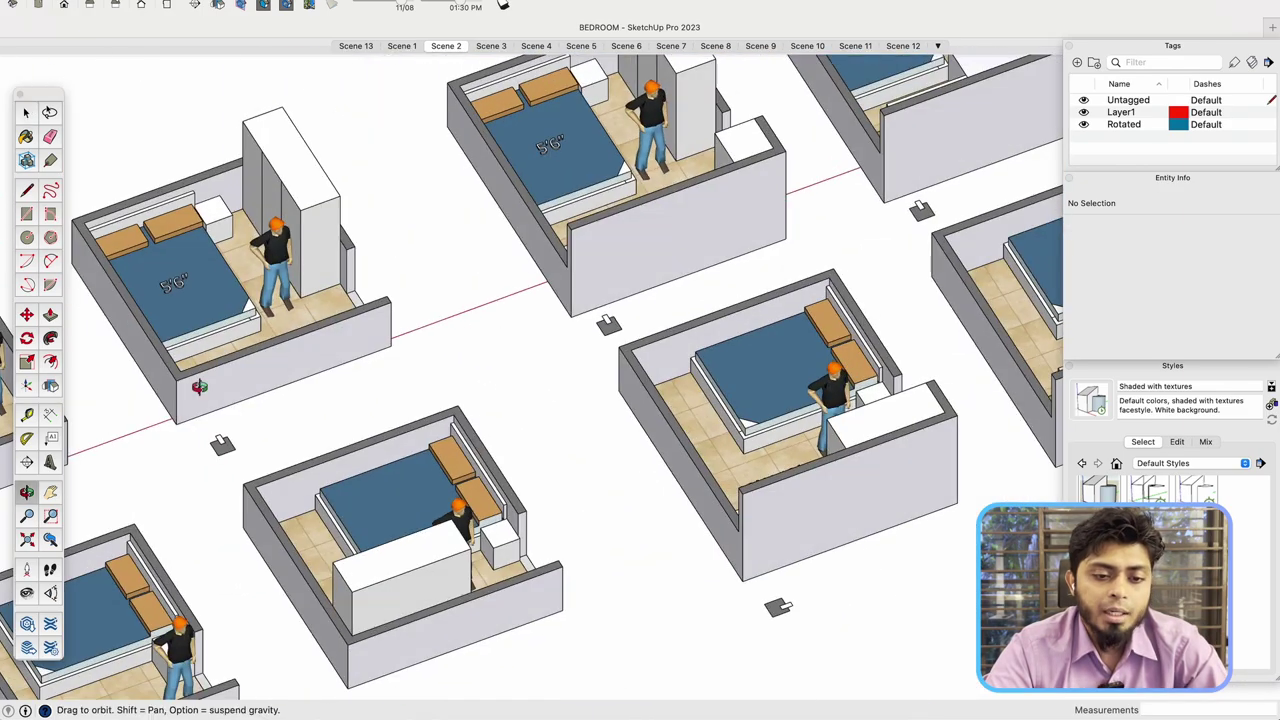
- Switch to the Scene 3 top view and examine the 10' x 12' bedroom plan that has an adjoining room
scroll(420, 326, "down", 5)
middle_click_drag(420, 326, 395, 370)
key("Page_Down")
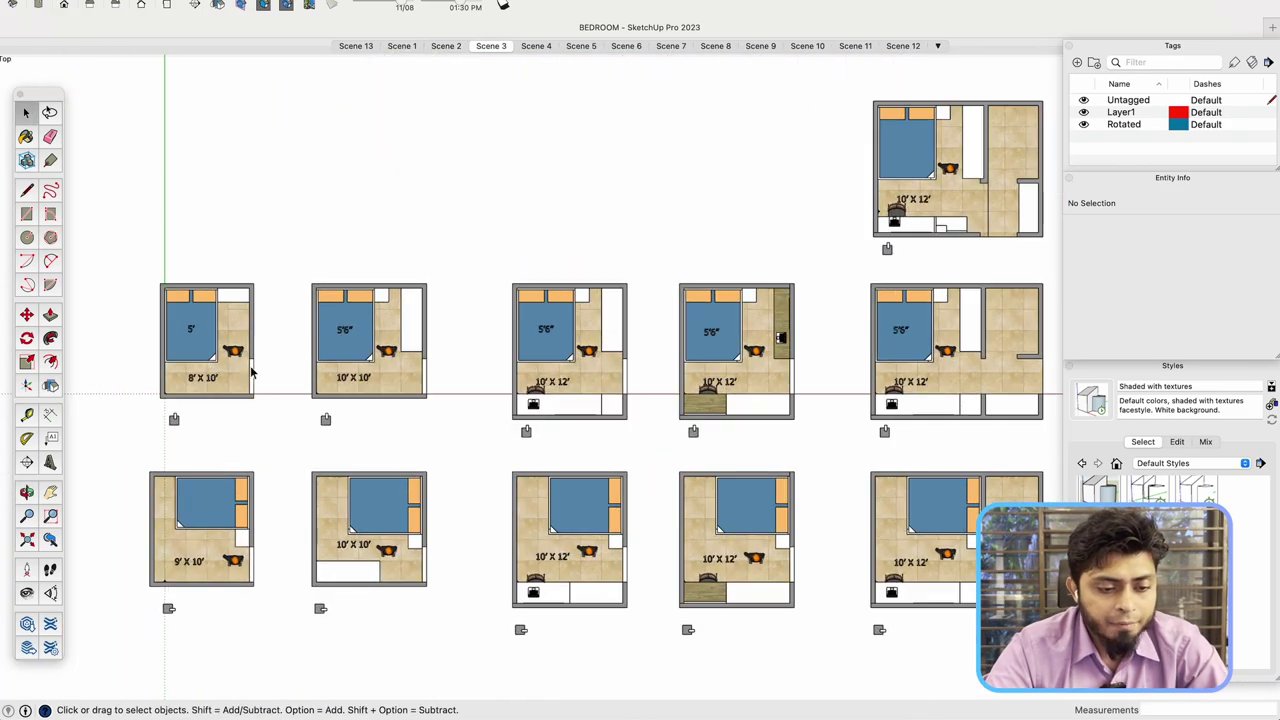
scroll(722, 374, "up", 3)
scroll(794, 320, "down", 2)
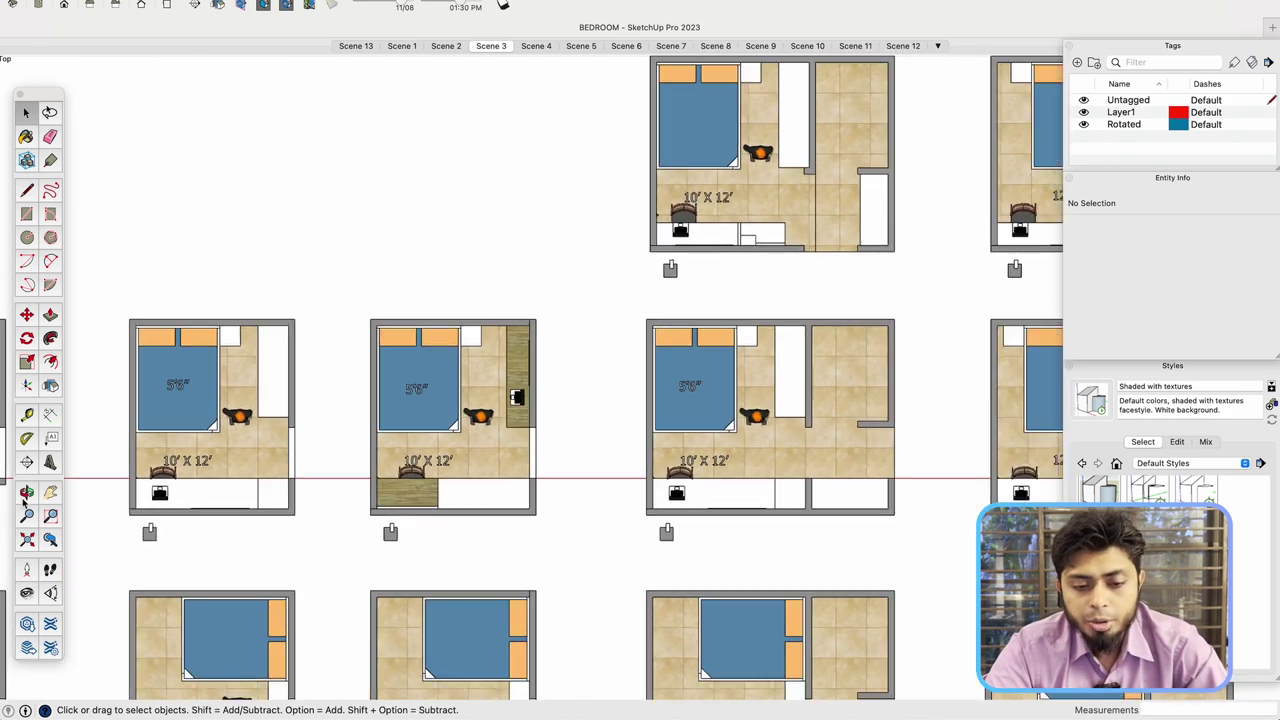
scroll(810, 400, "up", 4)
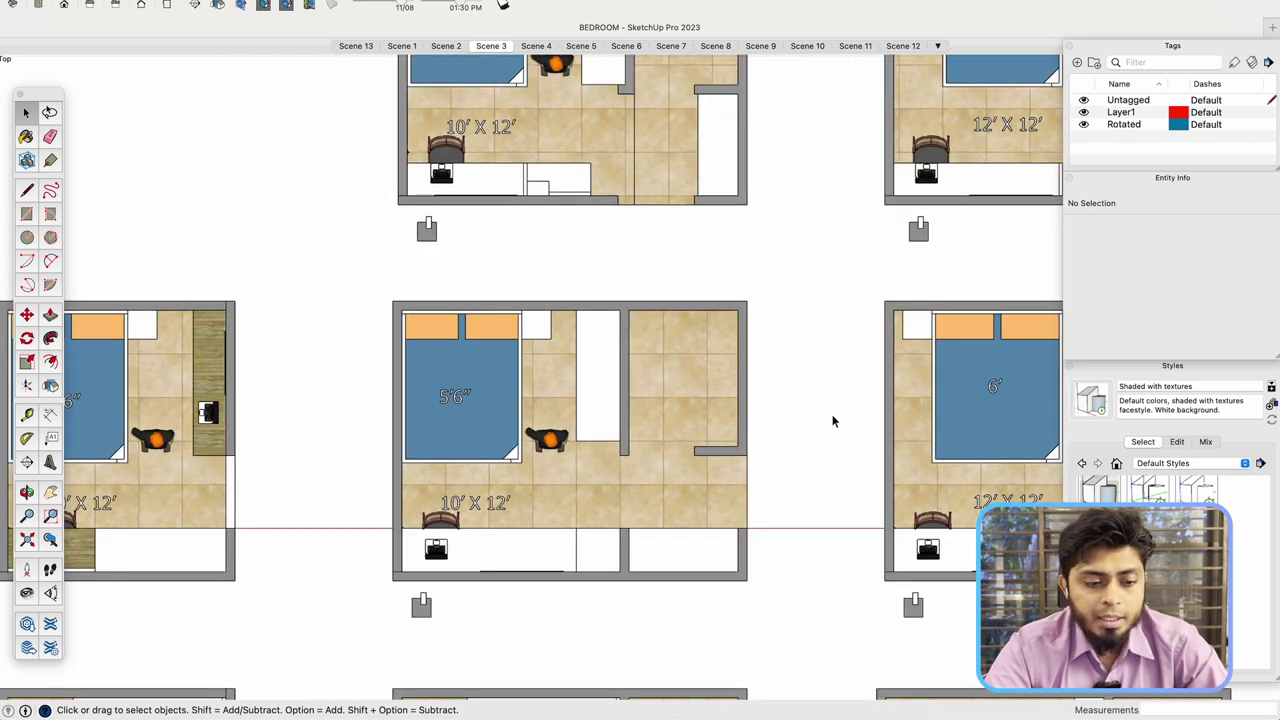
scroll(391, 503, "down", 2)
- Compare the 10' x 12' plan with an adjoining room against the wooden-desk 10' x 12' and neighbouring 12' x 12' plans
scroll(505, 451, "up", 5)
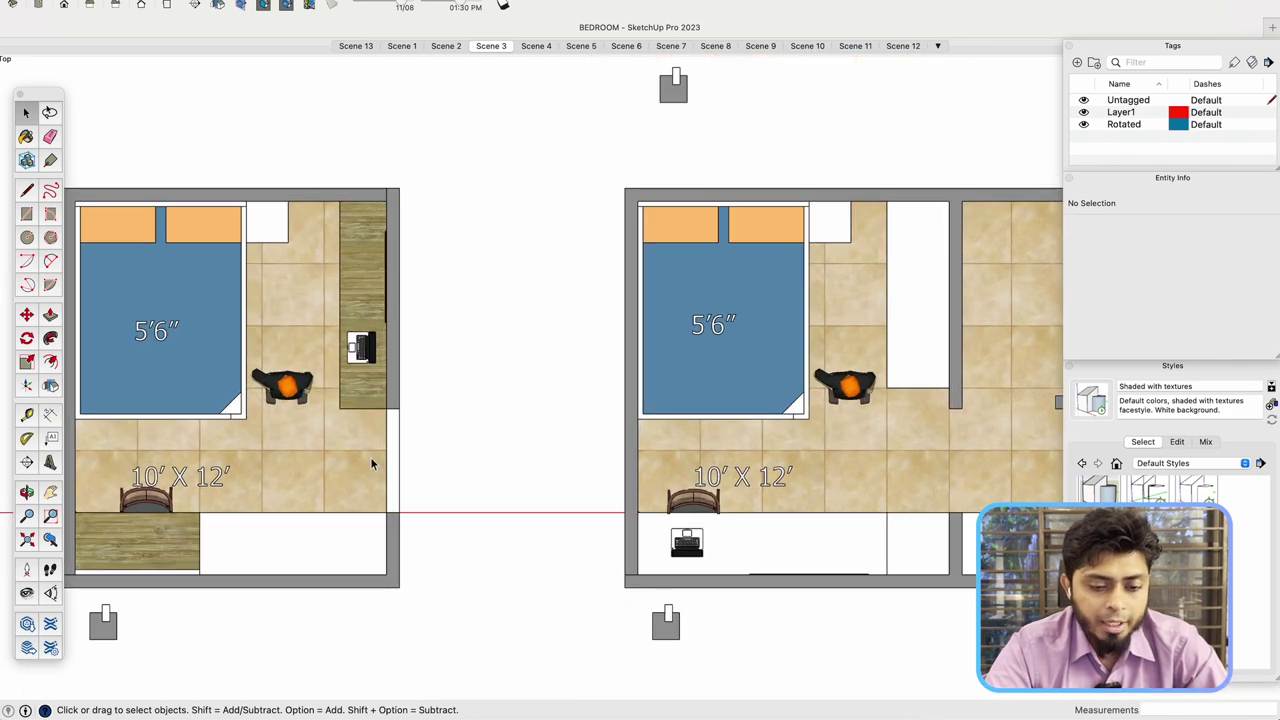
scroll(370, 460, "down", 4)
scroll(560, 455, "up", 3)
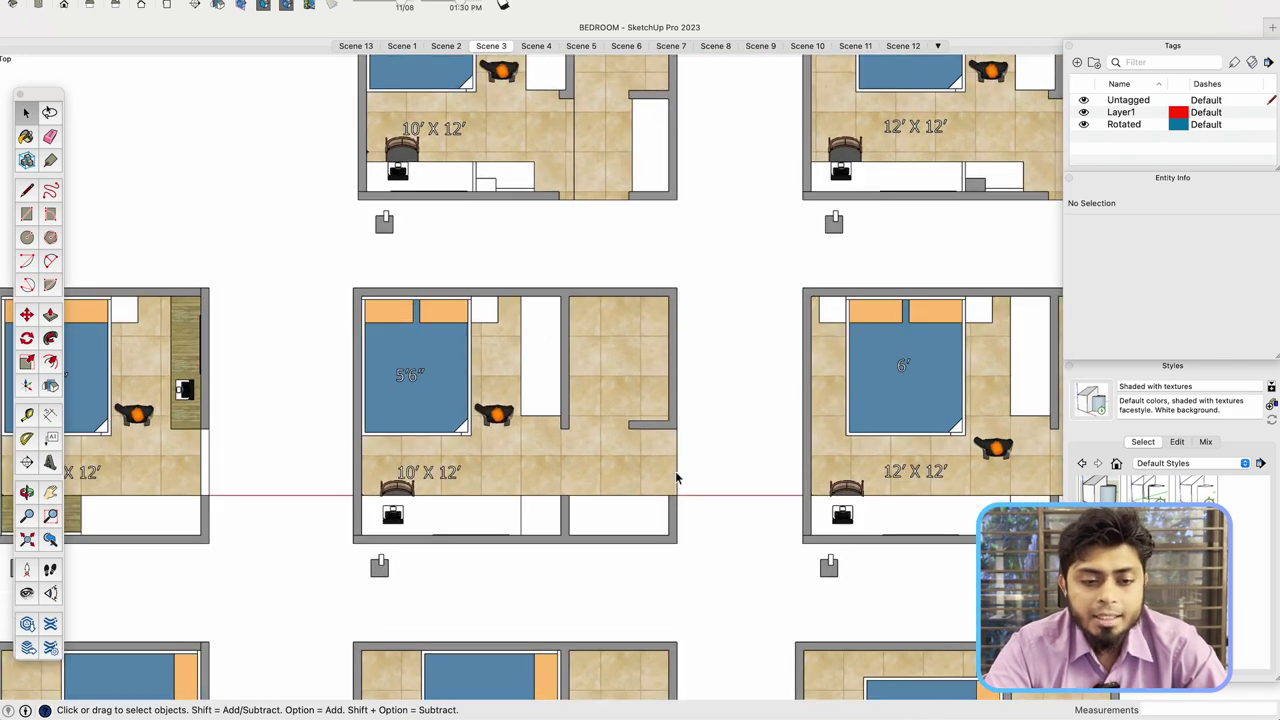
scroll(690, 400, "down", 3)
scroll(716, 255, "up", 3)
scroll(660, 300, "down", 3)
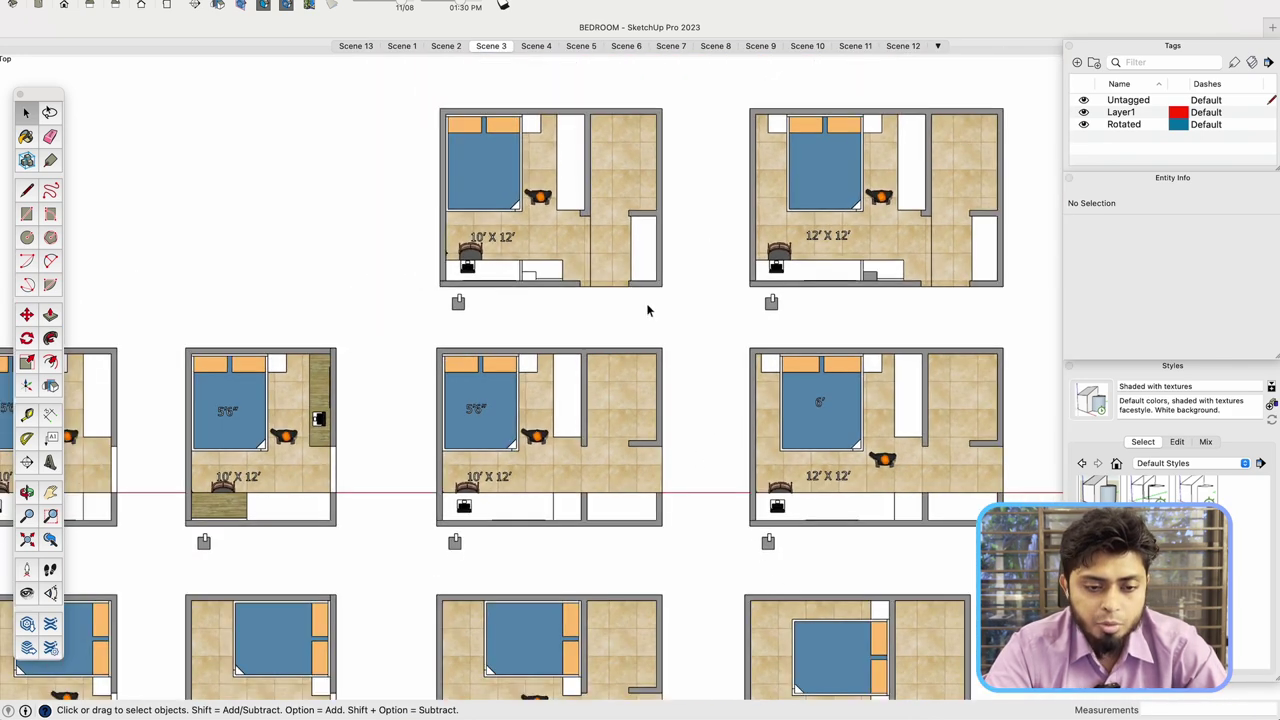
scroll(686, 267, "up", 2)
scroll(666, 523, "up", 3)
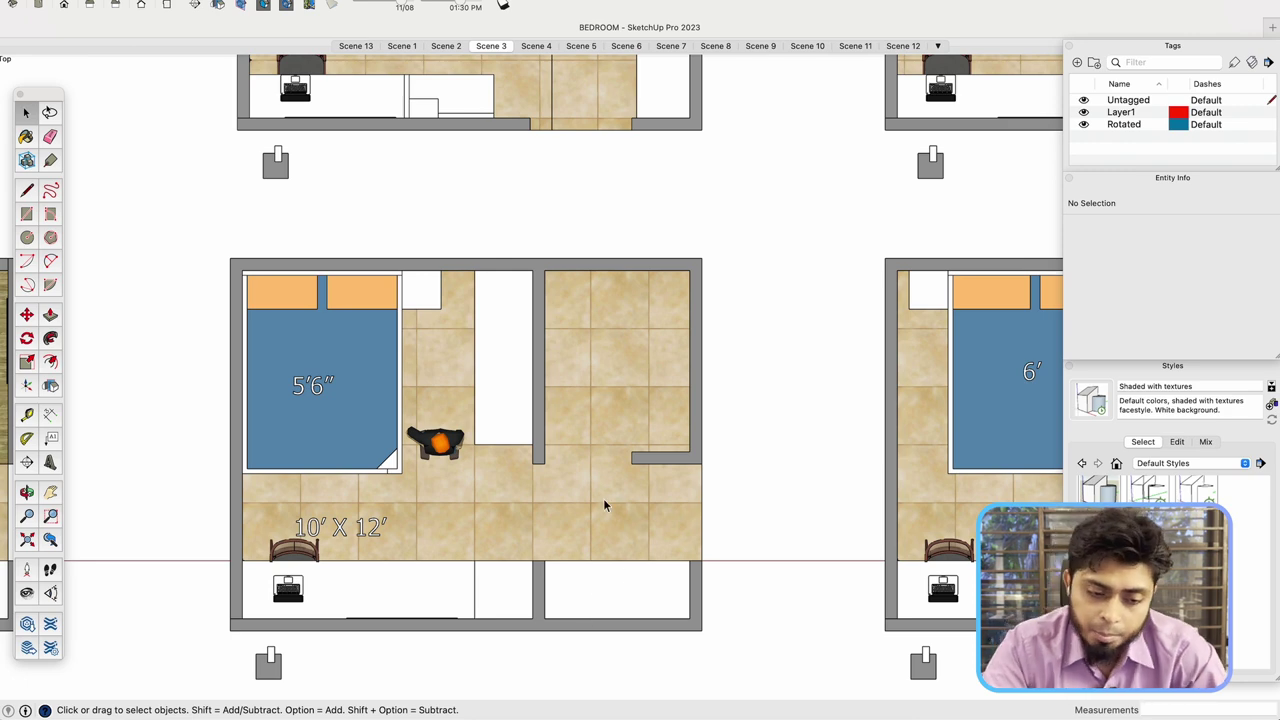
- Examine the variant 10' x 12' plan whose entrance is in the desk-side wall, including the cabinet beside the doorway
scroll(578, 590, "down", 3)
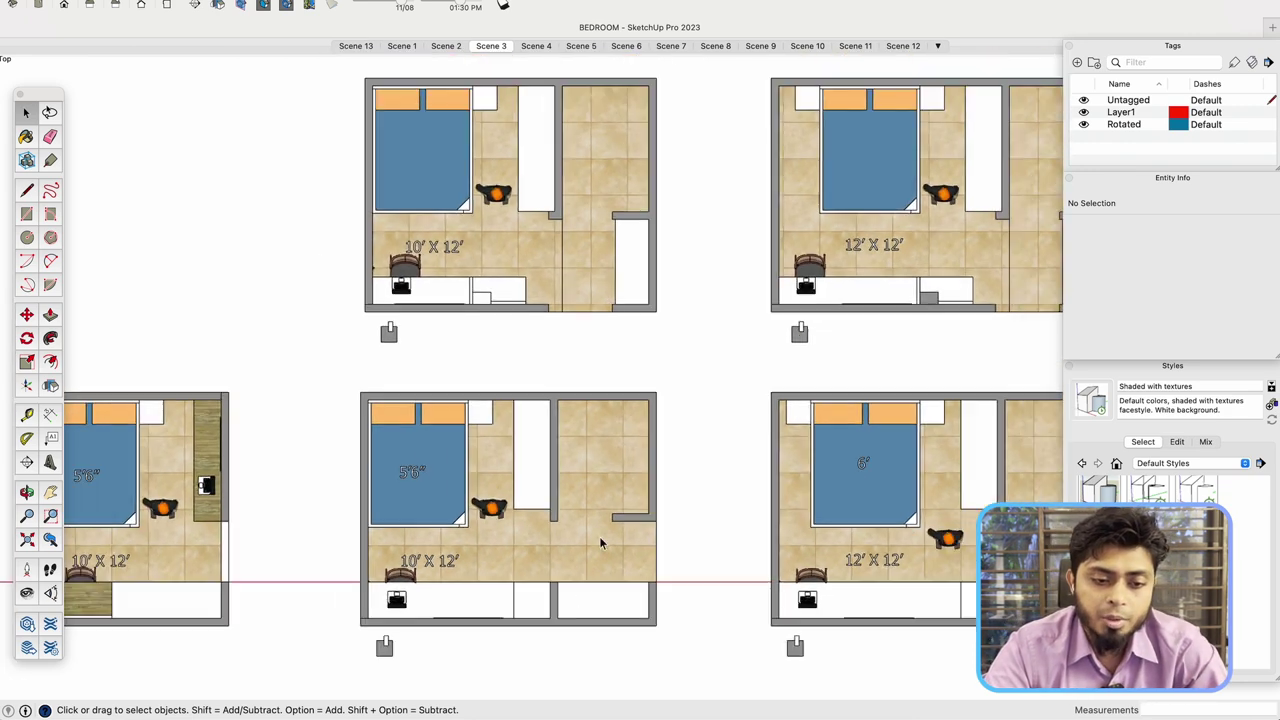
scroll(587, 584, "up", 5)
scroll(551, 405, "down", 3)
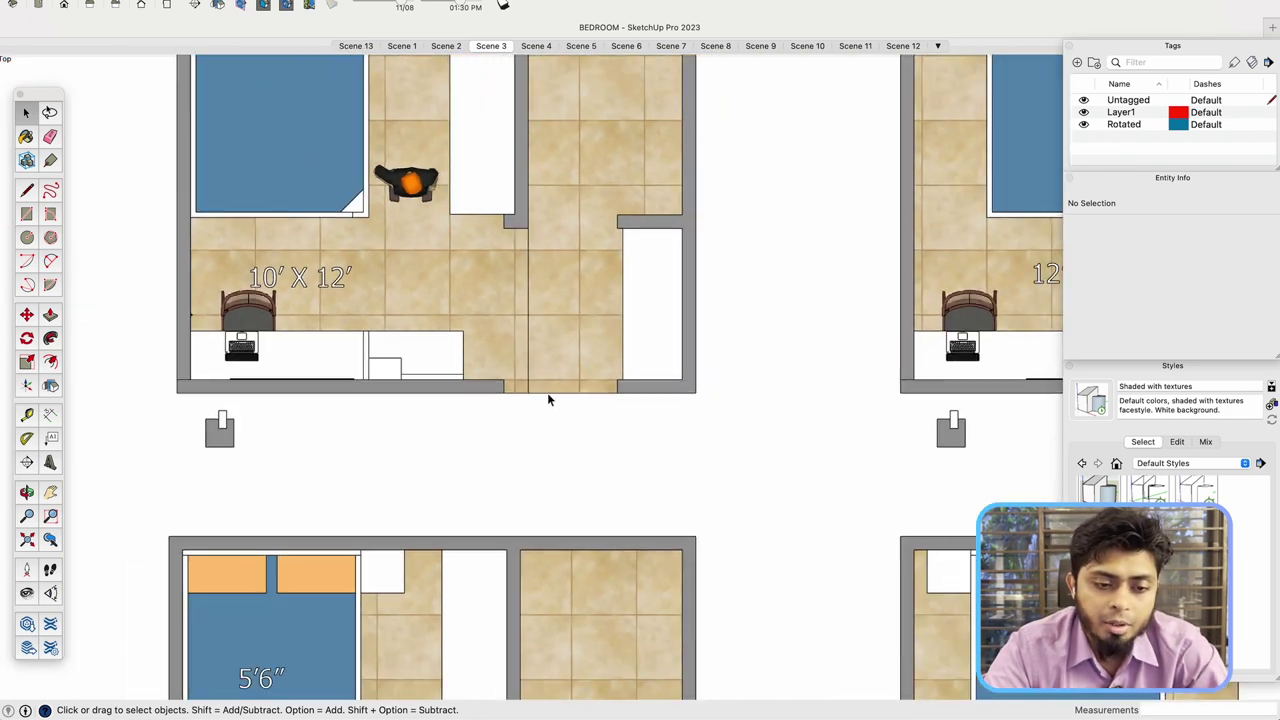
scroll(540, 415, "up", 4)
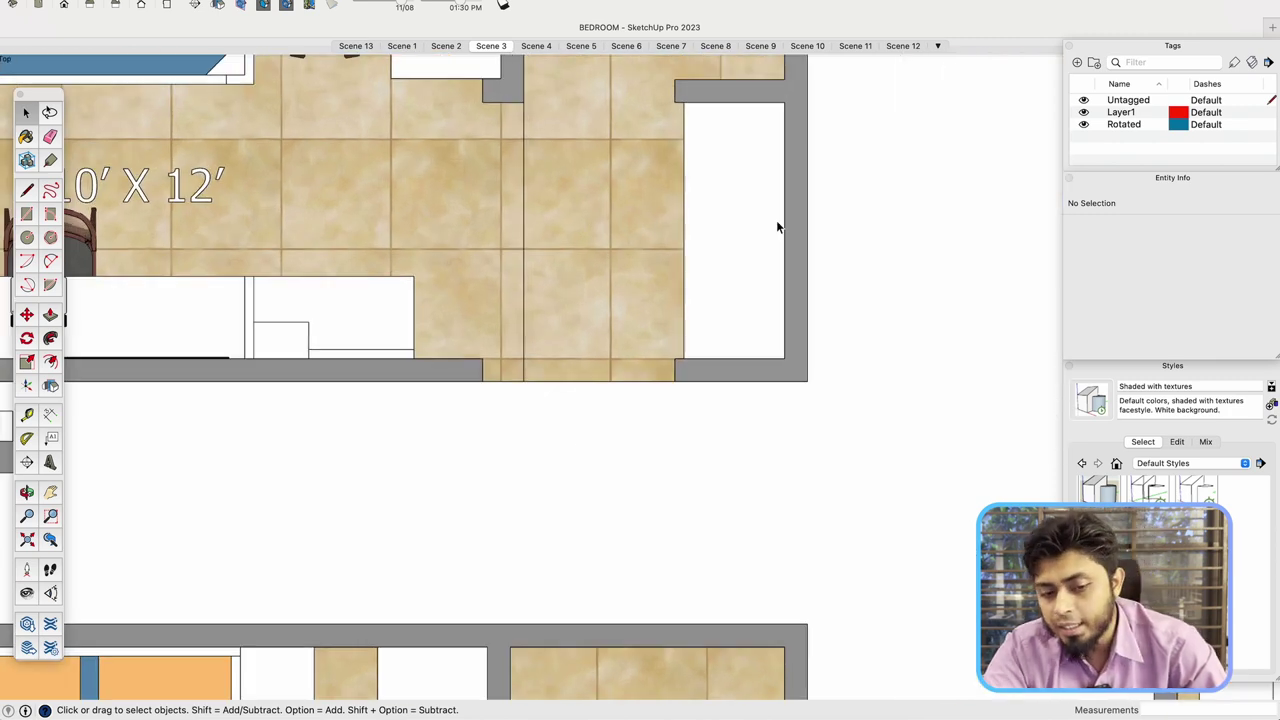
scroll(754, 450, "down", 3)
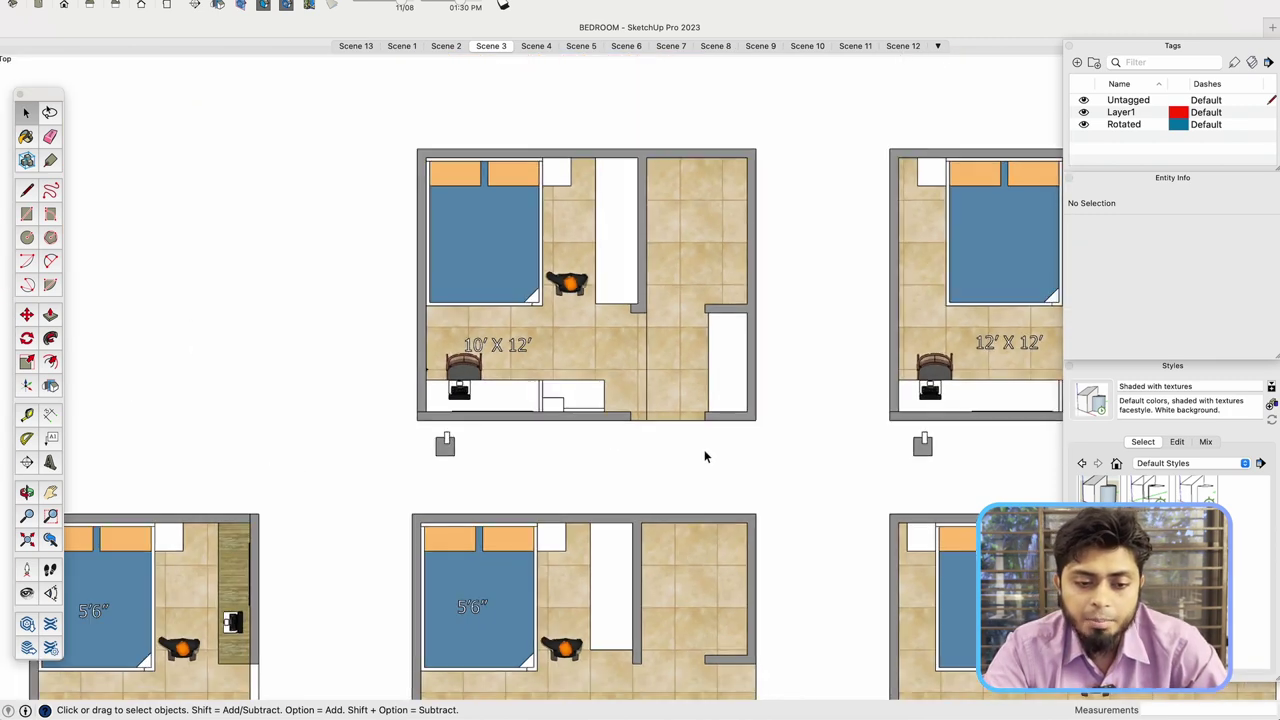
- View the 10' x 12' bedroom with the adjoining room in 3D, checking its wardrobe, drawer cabinet and desk wall
scroll(680, 464, "down", 2)
middle_click_drag(680, 464, 250, 420)
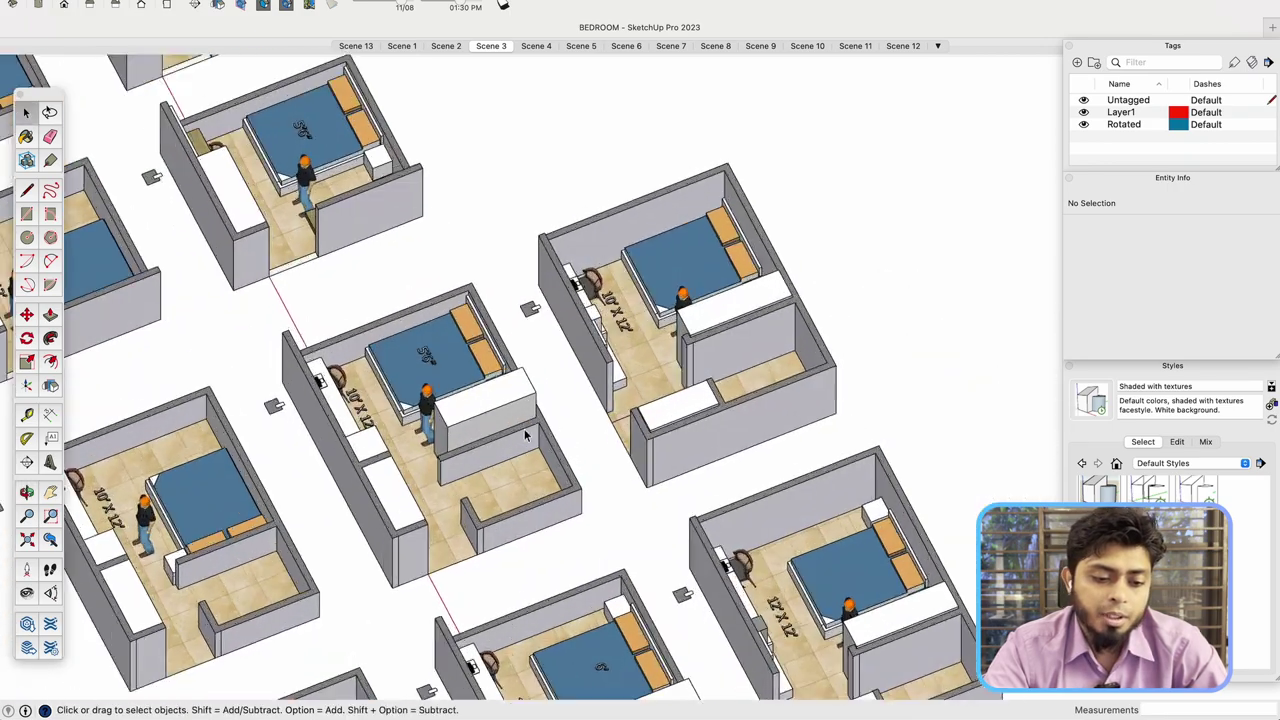
scroll(563, 373, "up", 5)
middle_click_drag(563, 373, 225, 365)
scroll(618, 466, "down", 2)
scroll(620, 466, "down", 2)
scroll(368, 329, "up", 2)
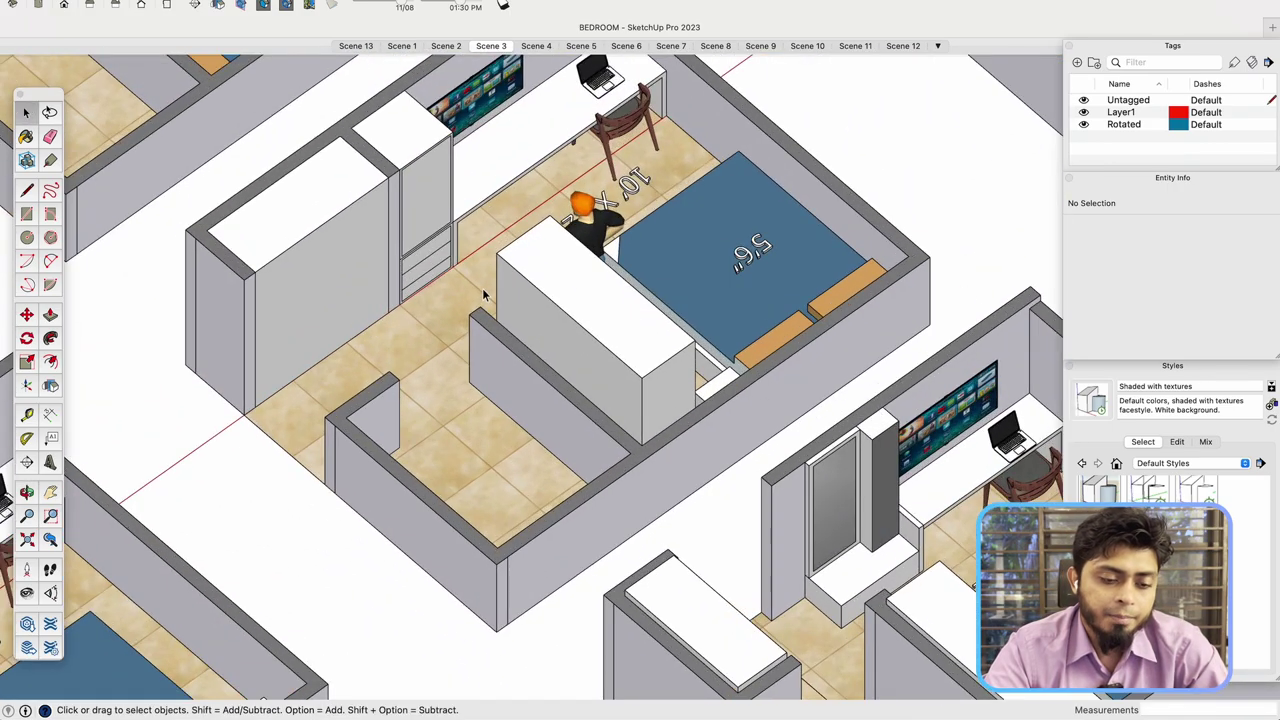
- Inspect the 10' x 12' variant with the desk-side entrance in 3D, including the passage between its wardrobe and entrance cabinet
scroll(269, 288, "down", 3)
middle_click_drag(269, 288, 1114, 409)
scroll(814, 428, "down", 2)
scroll(854, 340, "up", 6)
middle_click_drag(714, 357, 848, 556)
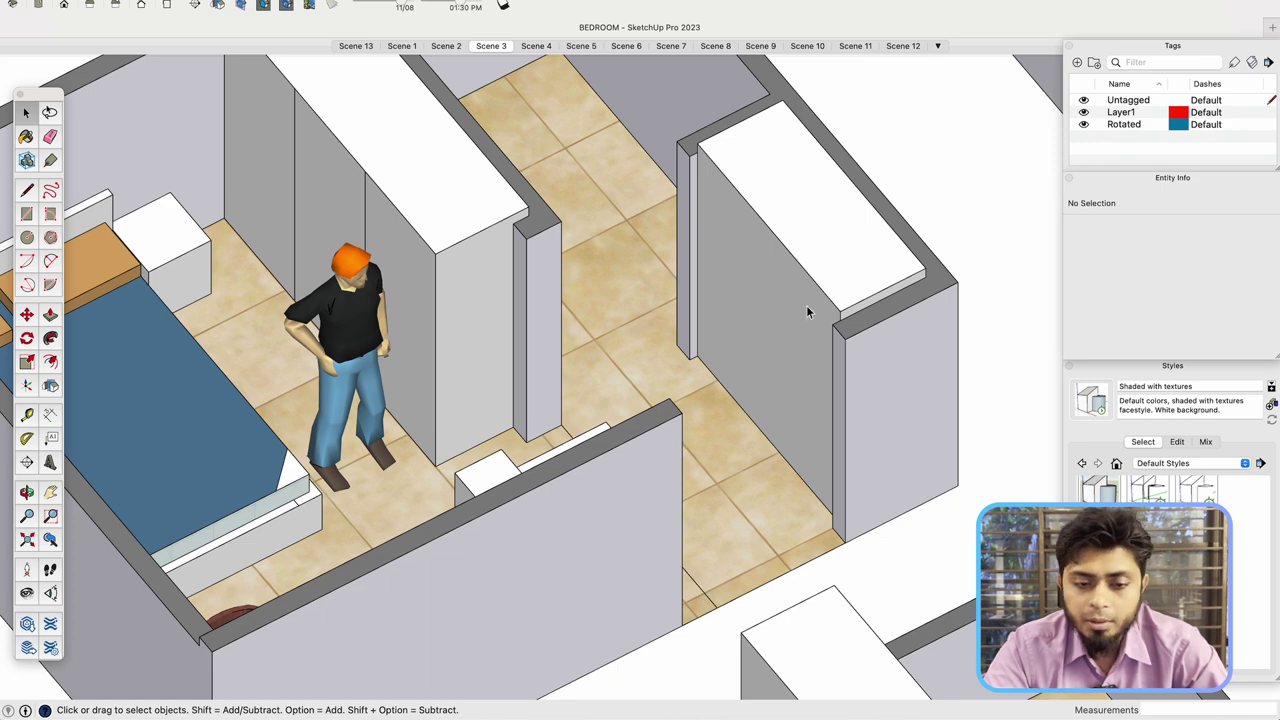
scroll(793, 306, "down", 8)
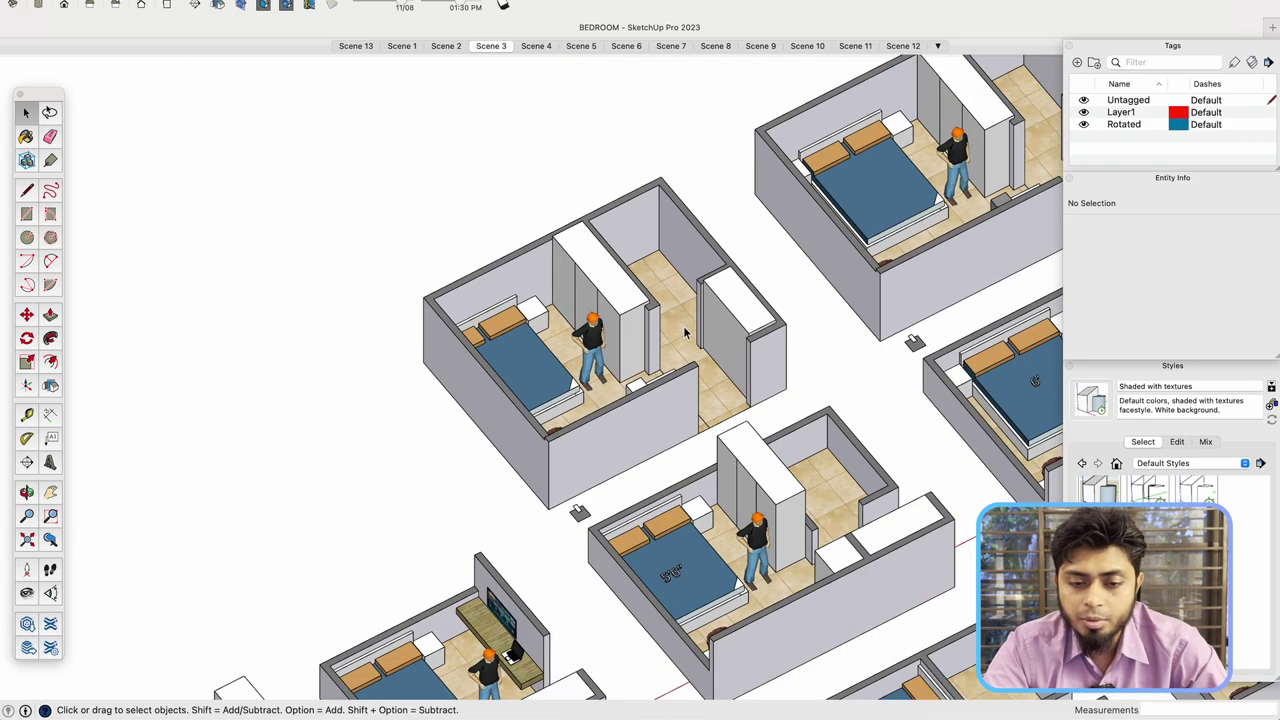
middle_click_drag(660, 380, 620, 415)
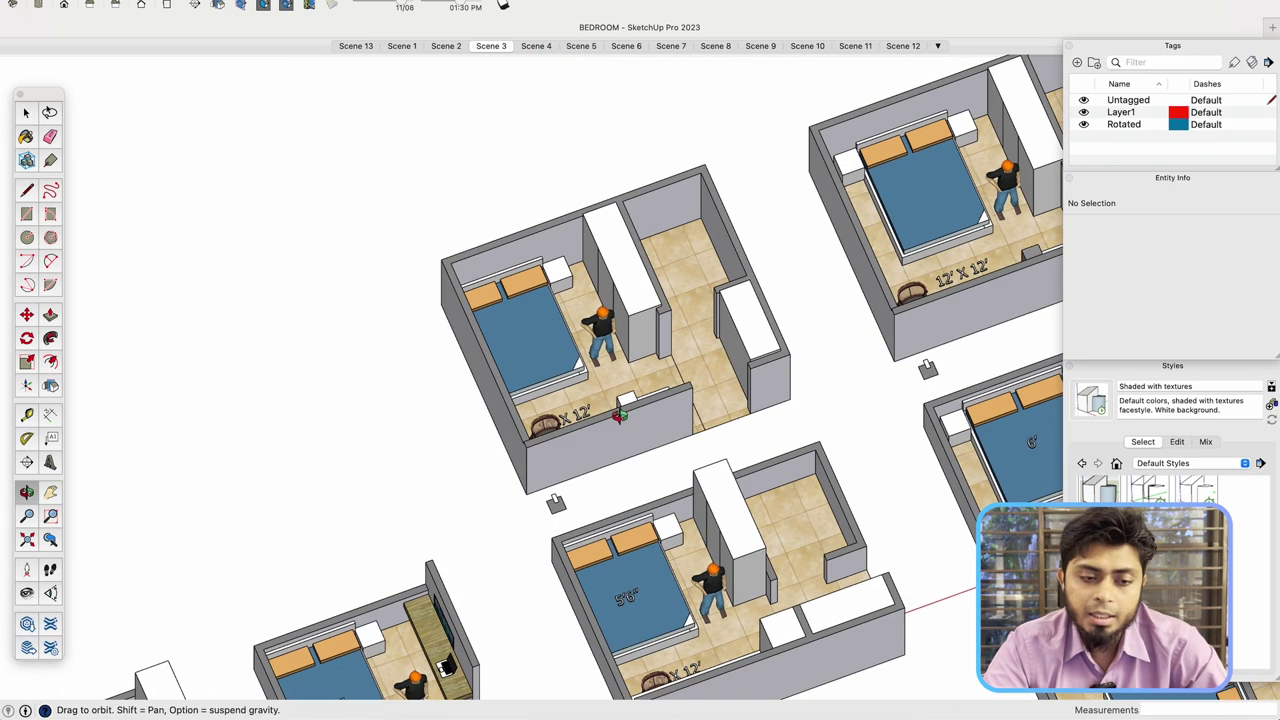
- Step through Scene 4 to the Scene 5 top view and compare the 10' x 12' and 12' x 12' bedroom plans
left_click(534, 46)
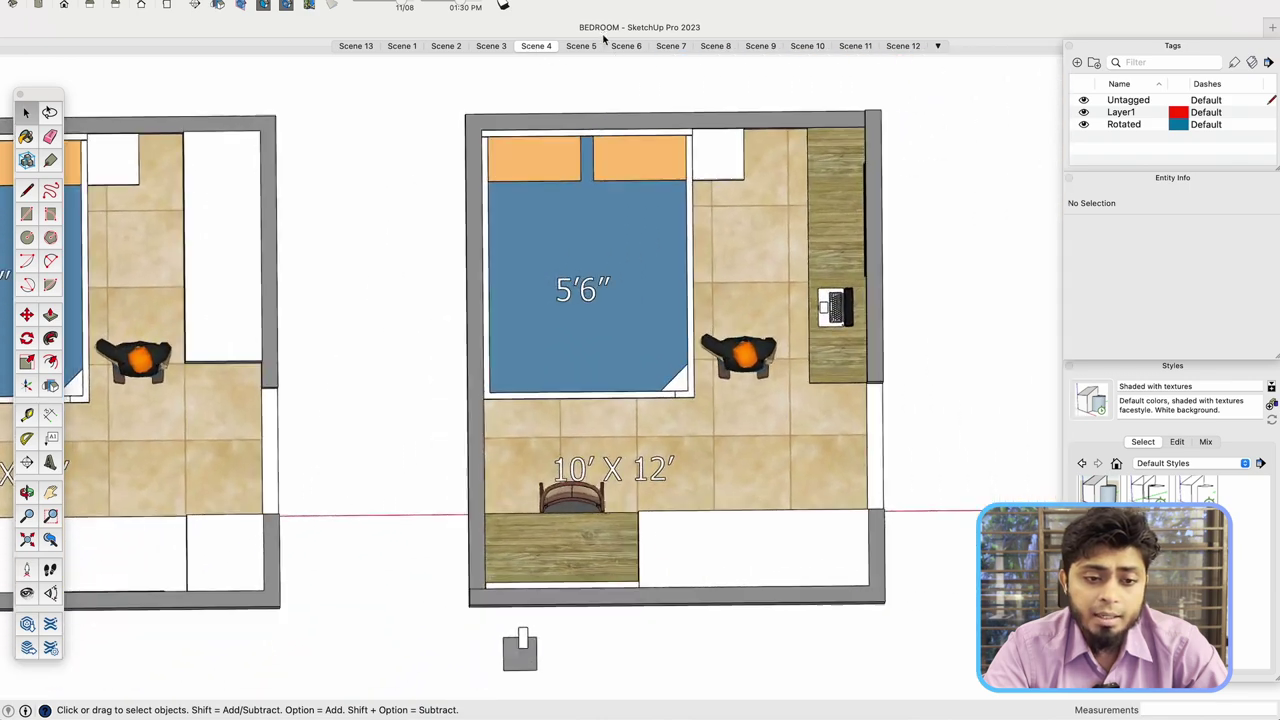
left_click(585, 45)
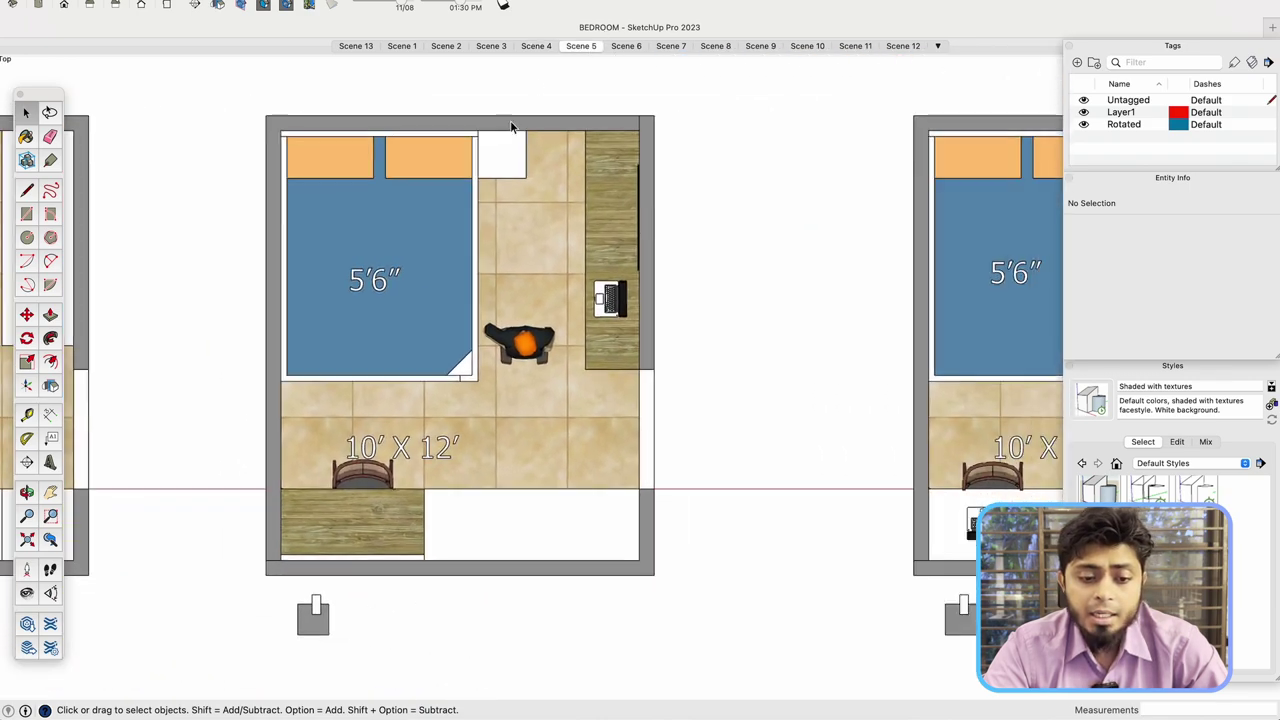
scroll(362, 365, "down", 5)
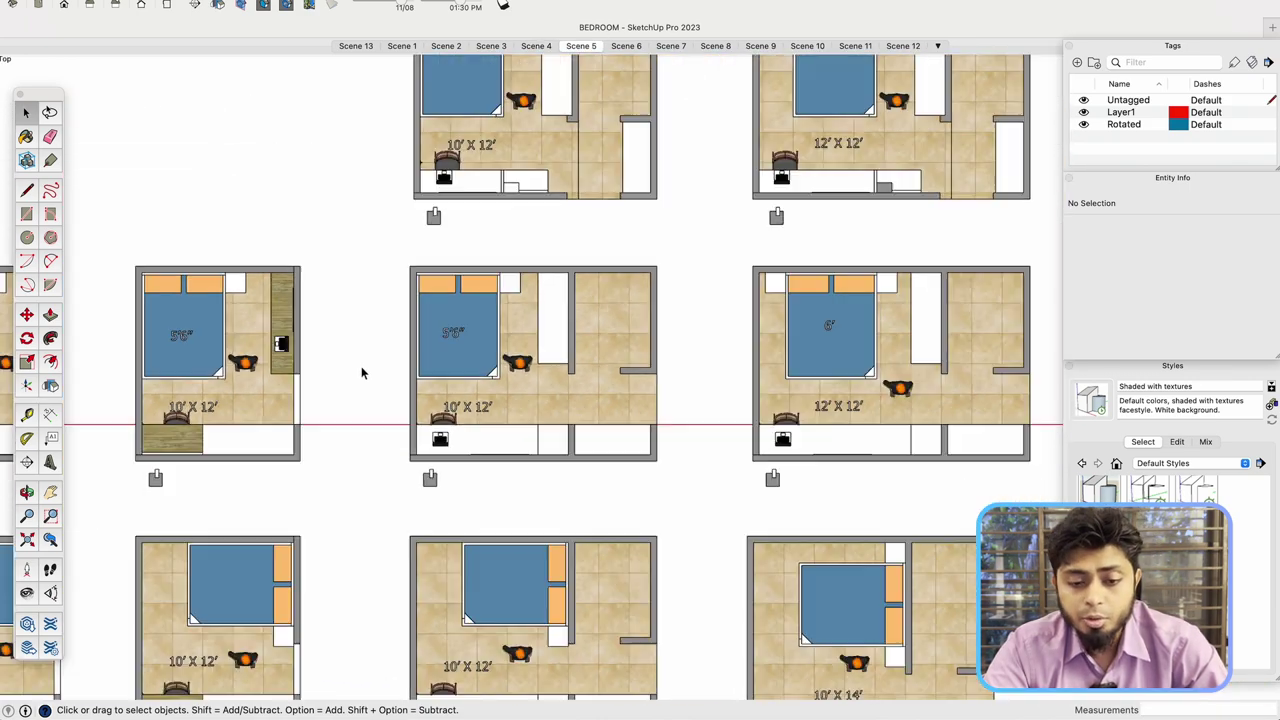
scroll(780, 240, "up", 3)
scroll(794, 210, "down", 2)
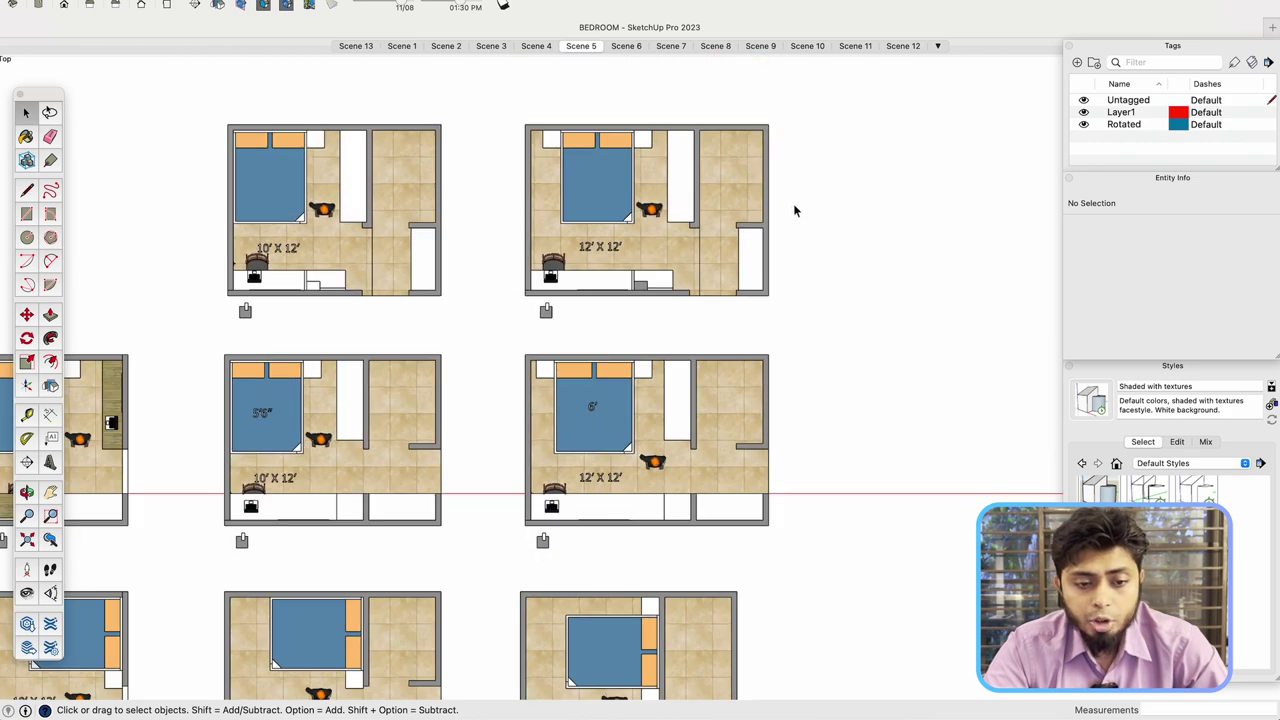
scroll(786, 214, "up", 2)
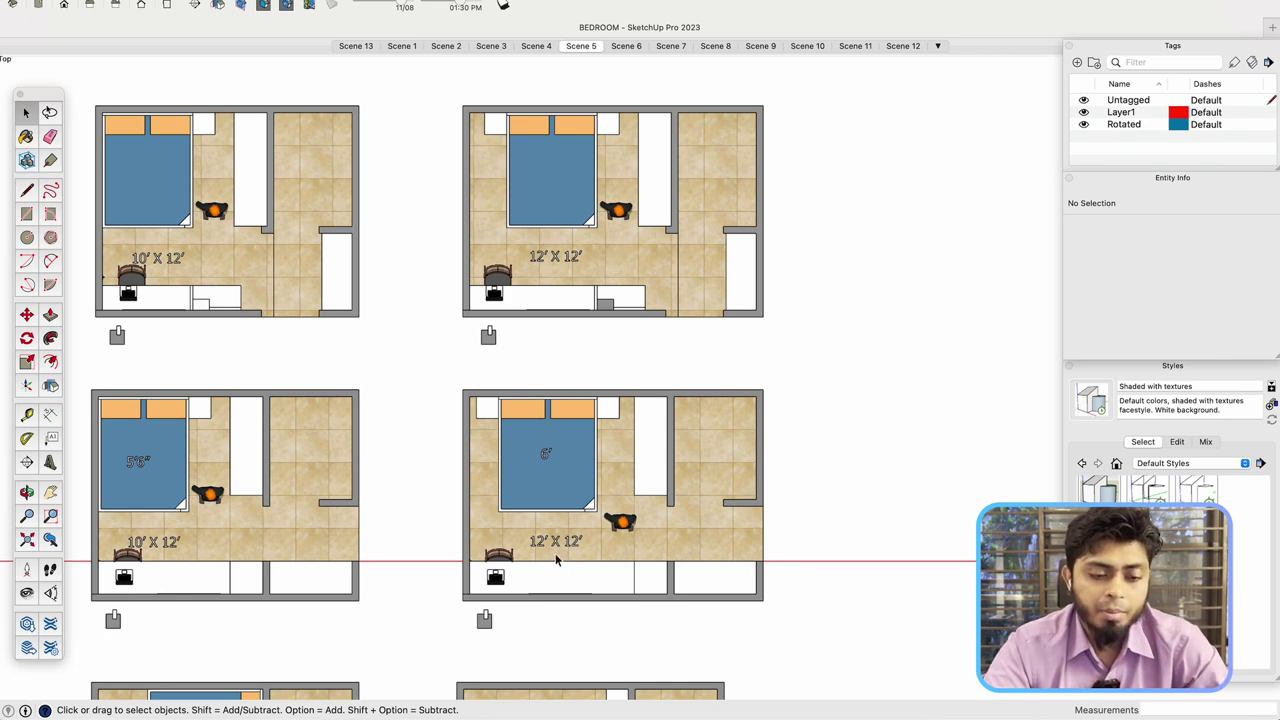
- Examine the 5'6" bed with its single side table in the 10' x 12' plan that has an adjoining room
scroll(531, 481, "down", 2)
scroll(357, 440, "up", 2)
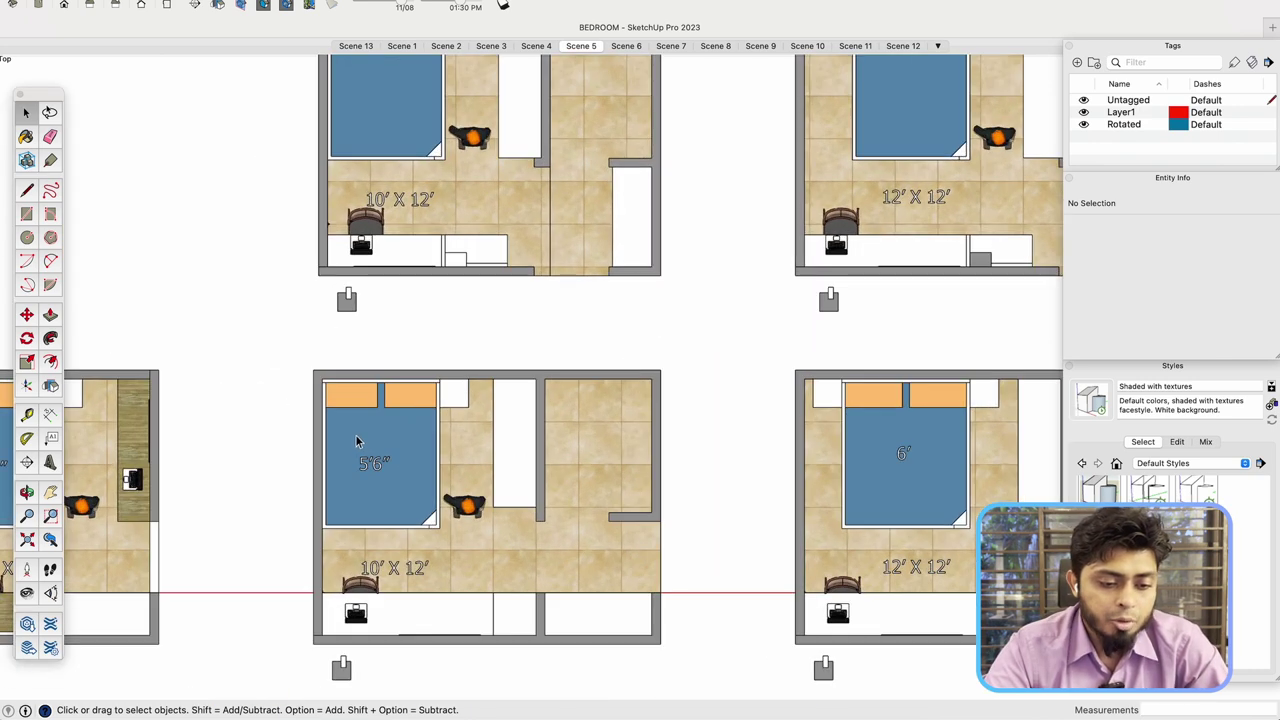
scroll(790, 492, "down", 2)
scroll(470, 482, "up", 2)
scroll(509, 429, "up", 2)
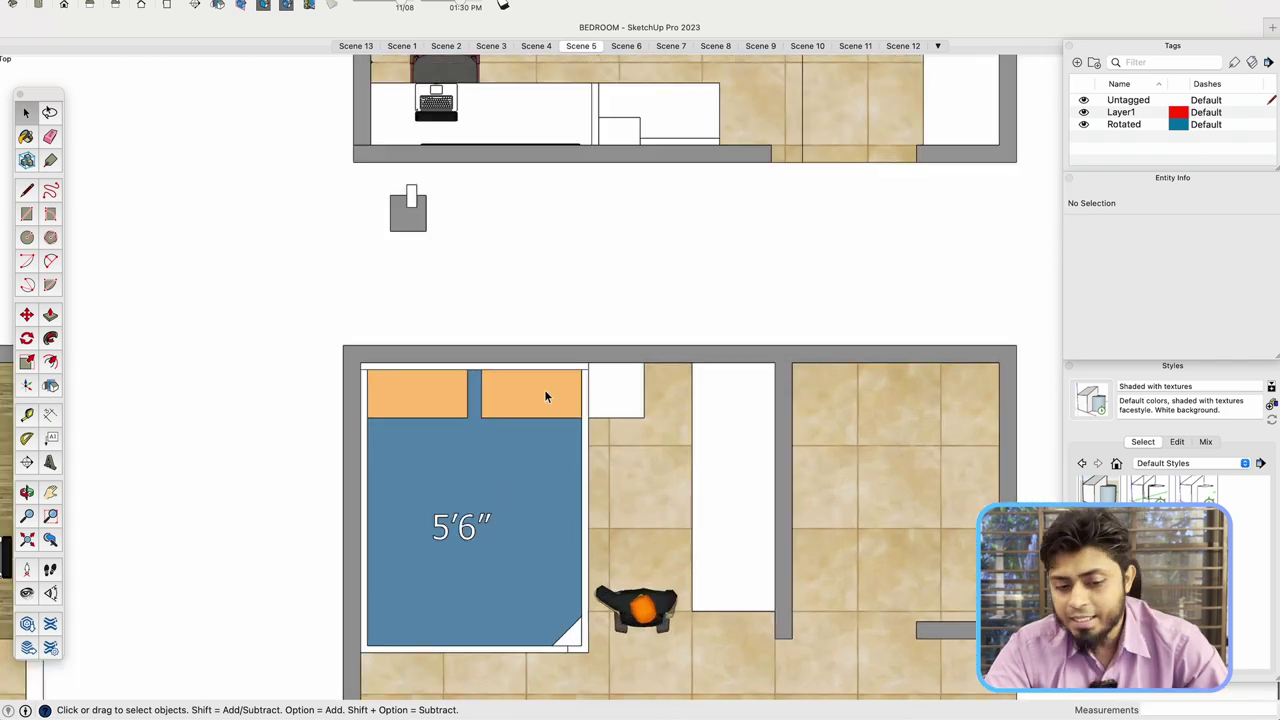
scroll(290, 386, "down", 6)
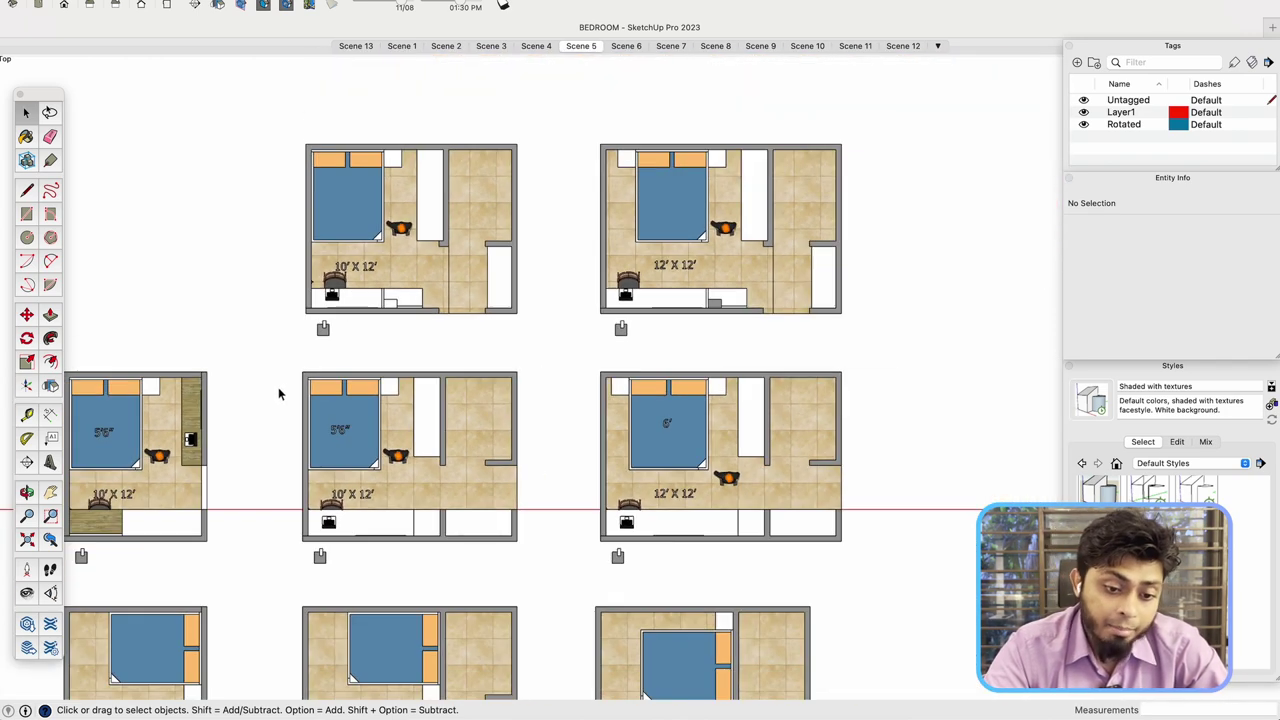
- Examine the 6' bed with side tables on both sides in the 12' x 12' bedroom plan
scroll(730, 443, "up", 5)
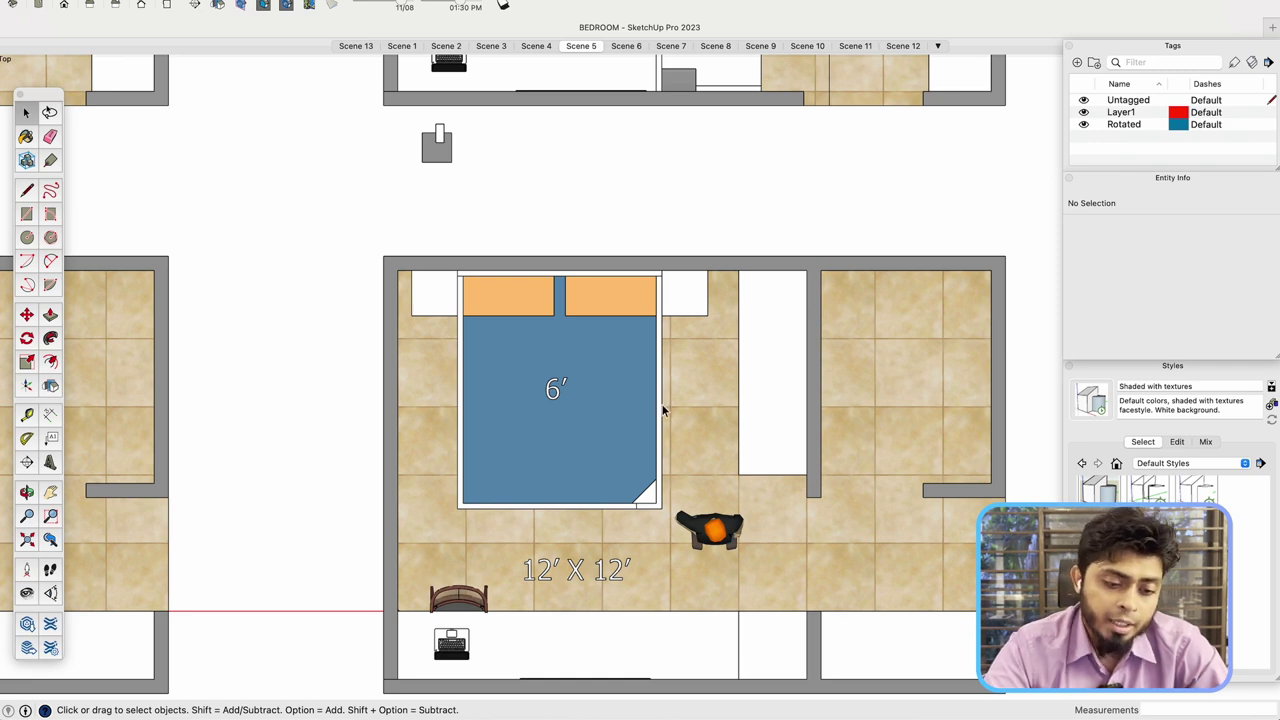
scroll(635, 400, "down", 5)
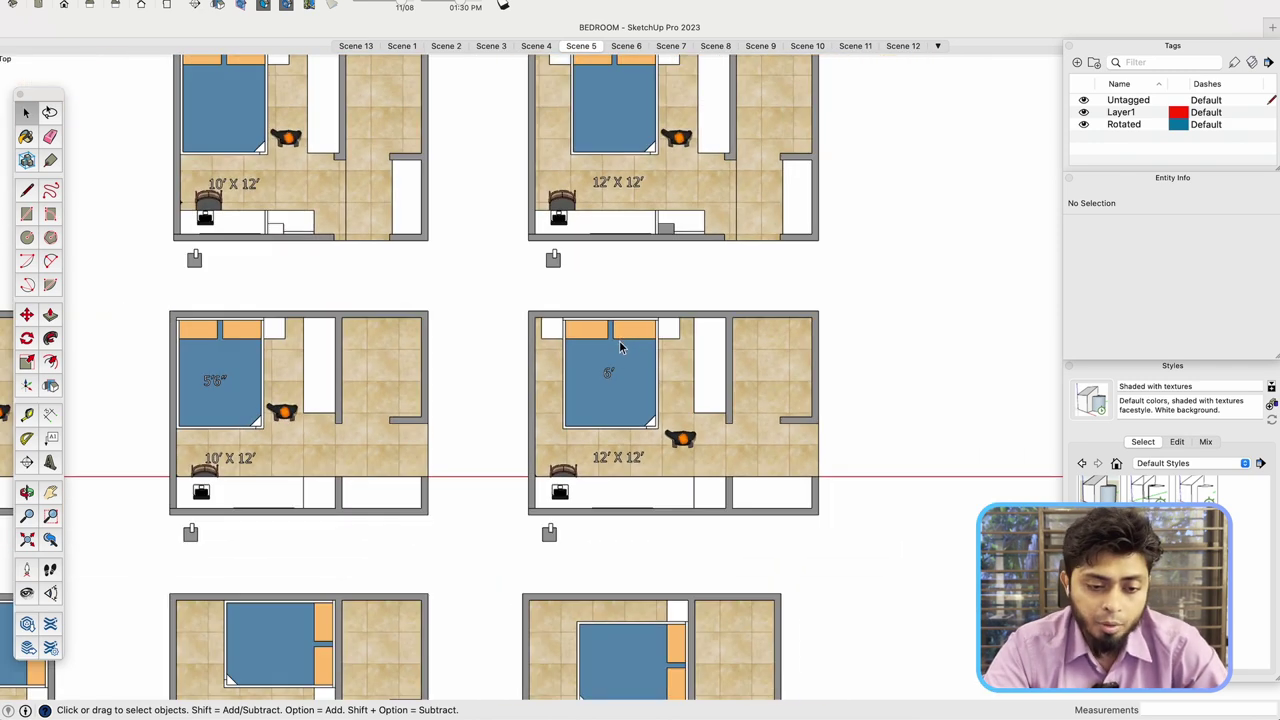
scroll(625, 338, "up", 6)
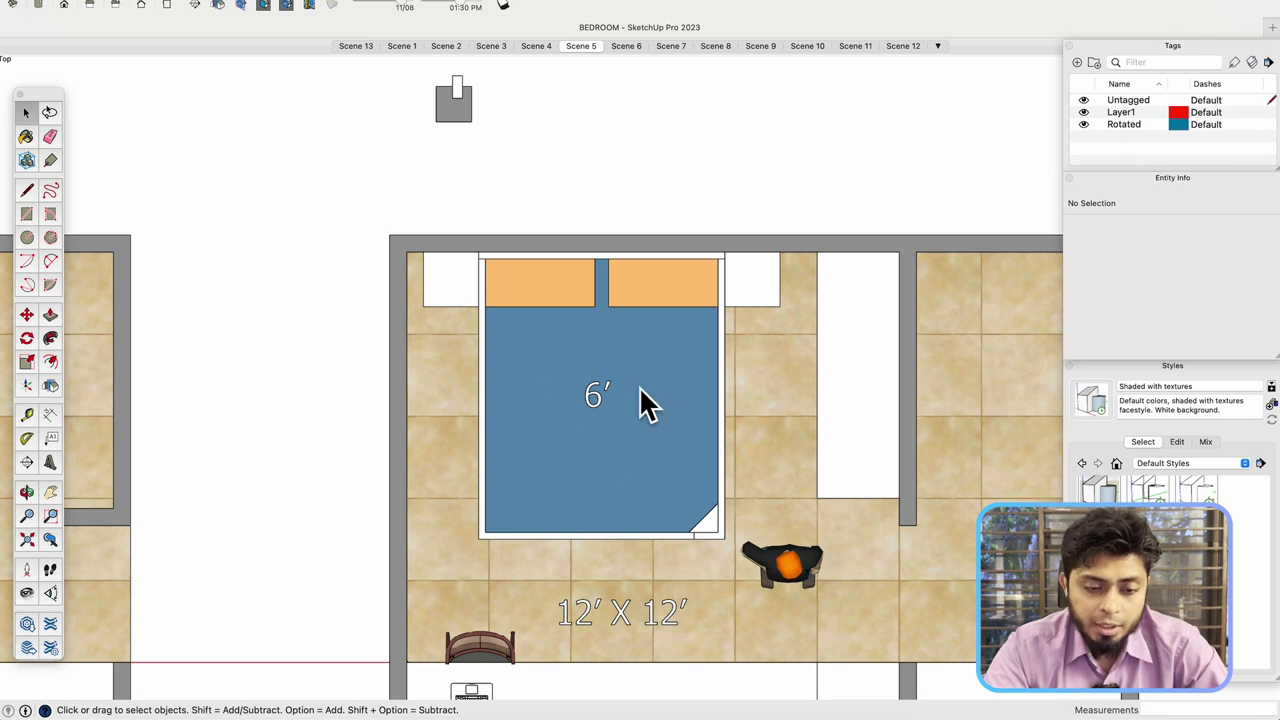
scroll(540, 361, "down", 2)
scroll(551, 451, "up", 1)
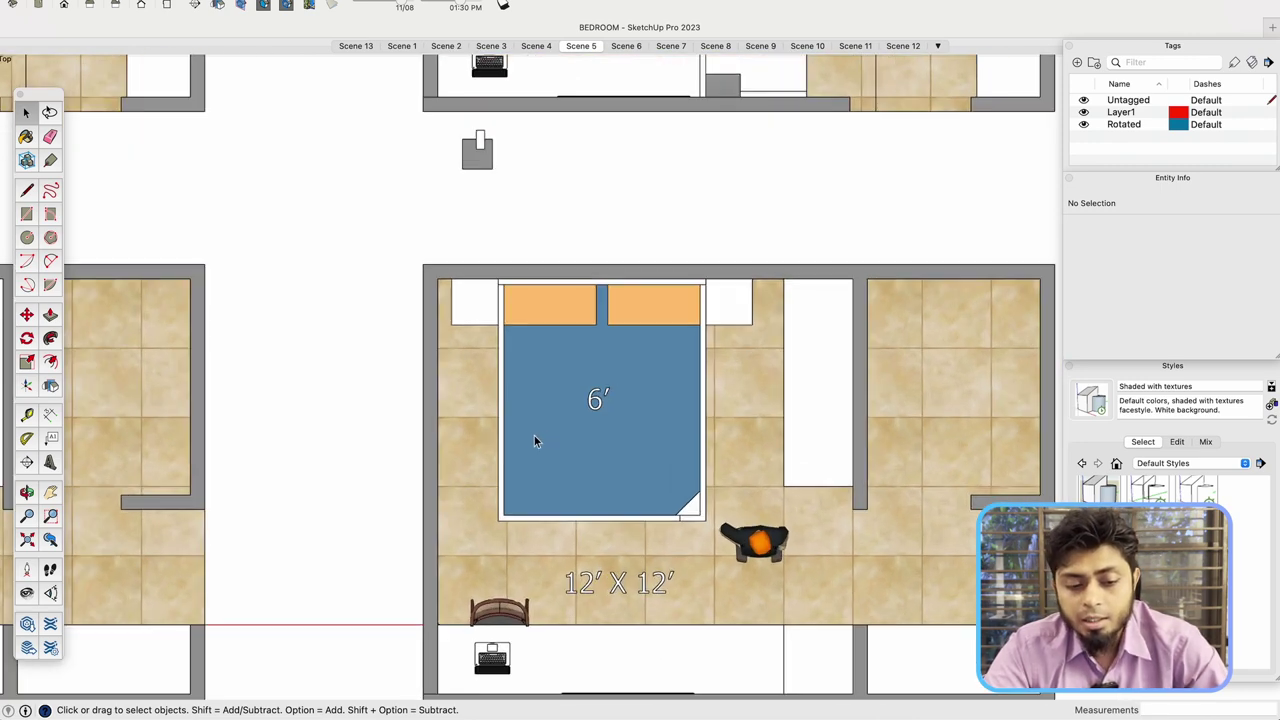
scroll(750, 452, "down", 3)
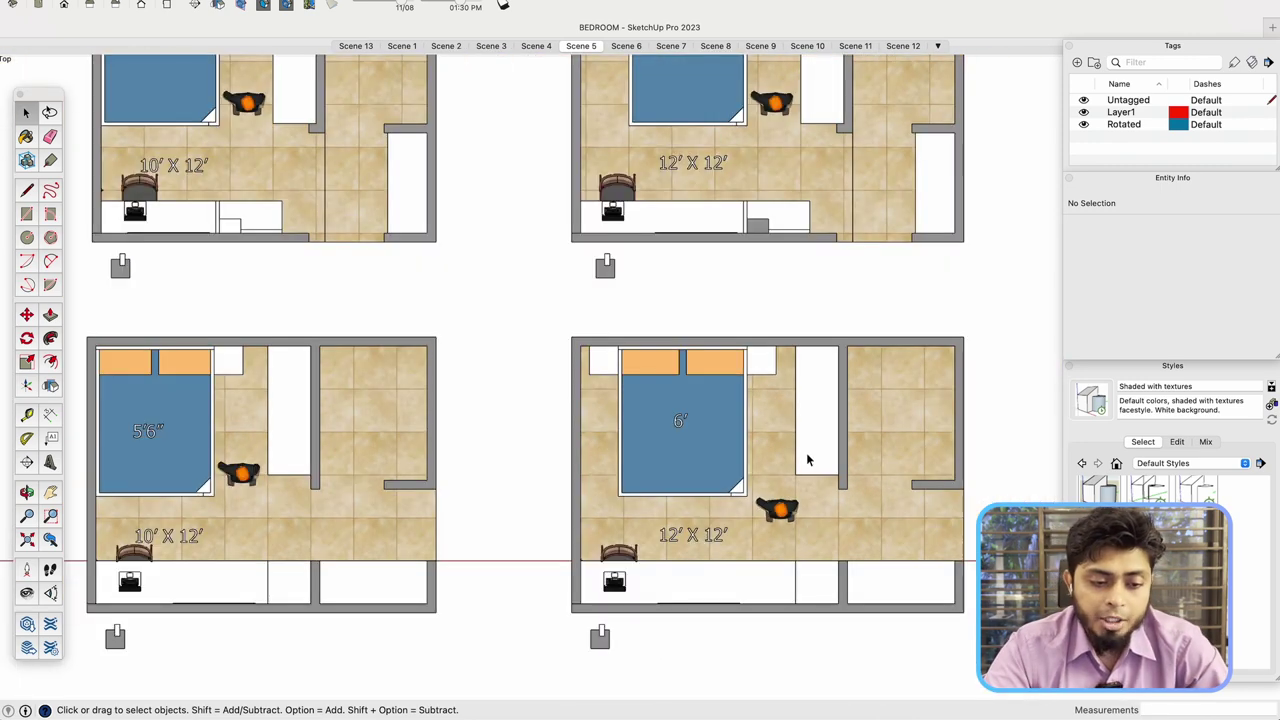
- Examine the 12' x 12' plan's wardrobe, desk wall and clearances around the bed, along with the surrounding layouts
scroll(804, 460, "up", 3)
scroll(530, 290, "down", 4)
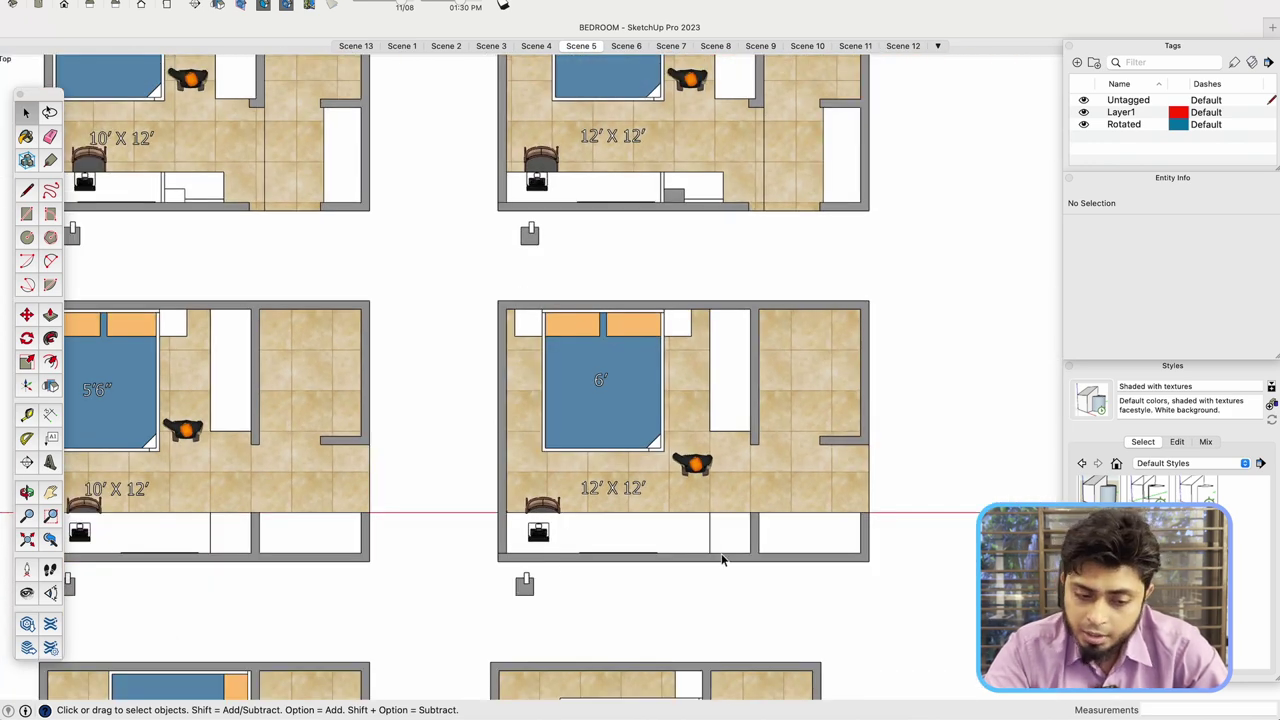
scroll(690, 440, "up", 2)
scroll(640, 455, "up", 2)
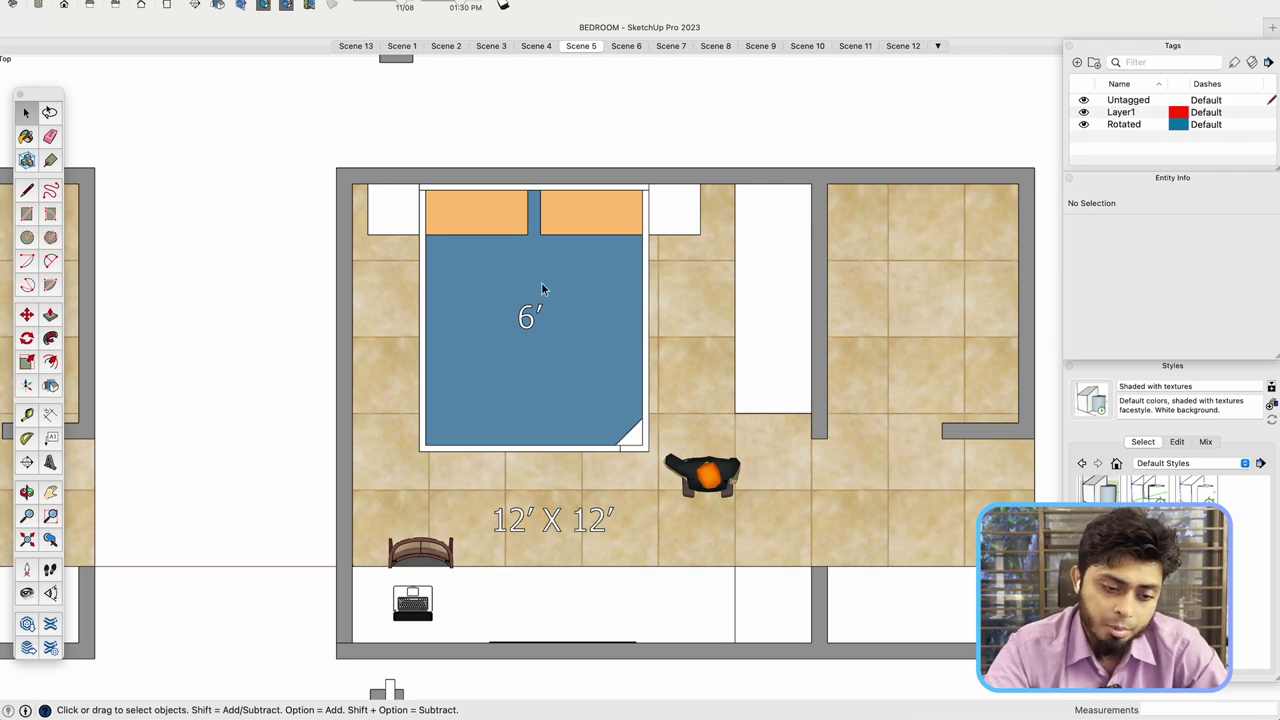
scroll(492, 380, "down", 3)
scroll(544, 372, "down", 5)
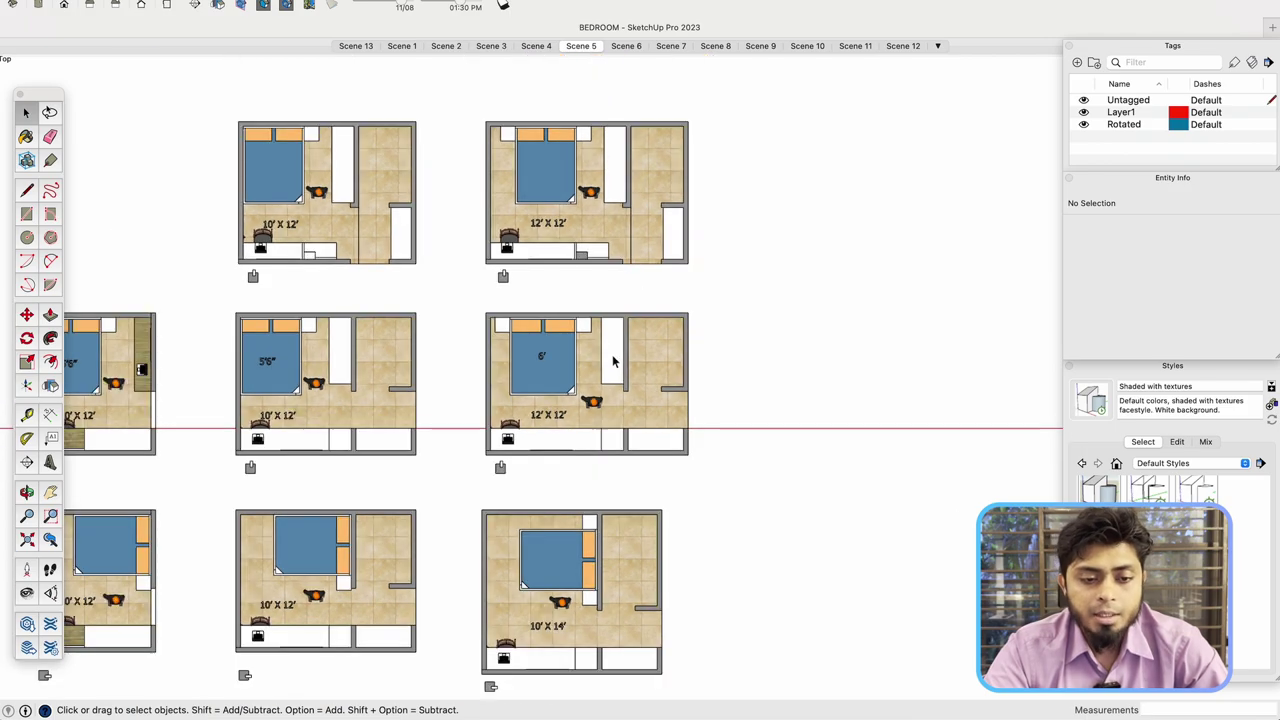
- Survey the whole set of bedroom layouts in 3D, and switch to the Scene 13 top view
scroll(620, 370, "up", 2)
middle_click_drag(624, 386, 335, 175)
scroll(938, 203, "down", 5)
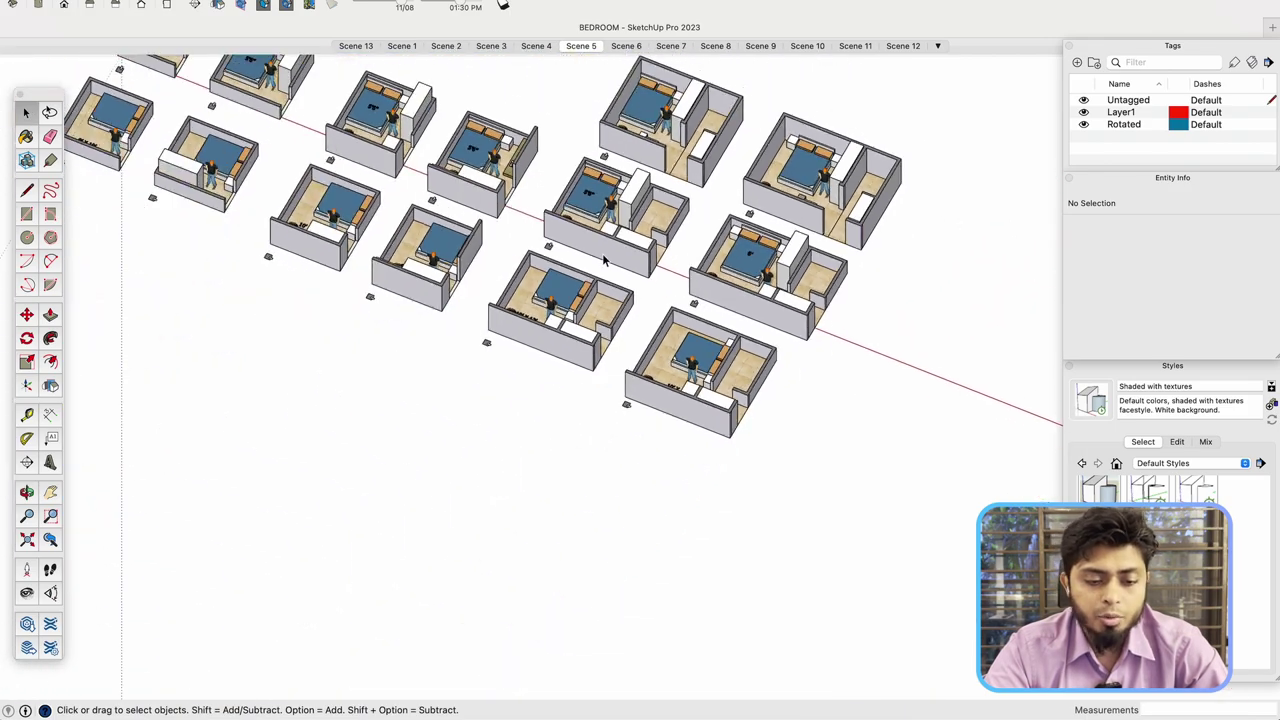
middle_click_drag(643, 257, 717, 371)
scroll(775, 340, "down", 3)
scroll(766, 212, "down", 3)
scroll(590, 260, "up", 3)
middle_click_drag(527, 250, 640, 370)
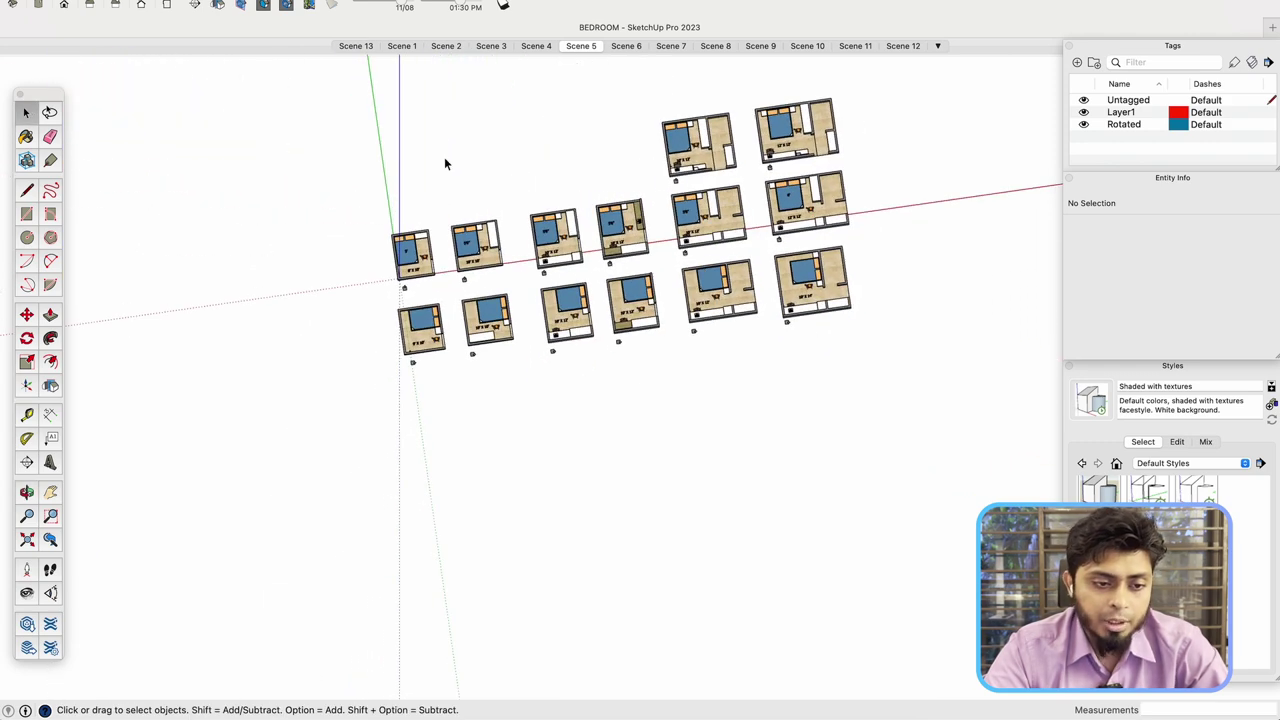
left_click(356, 46)
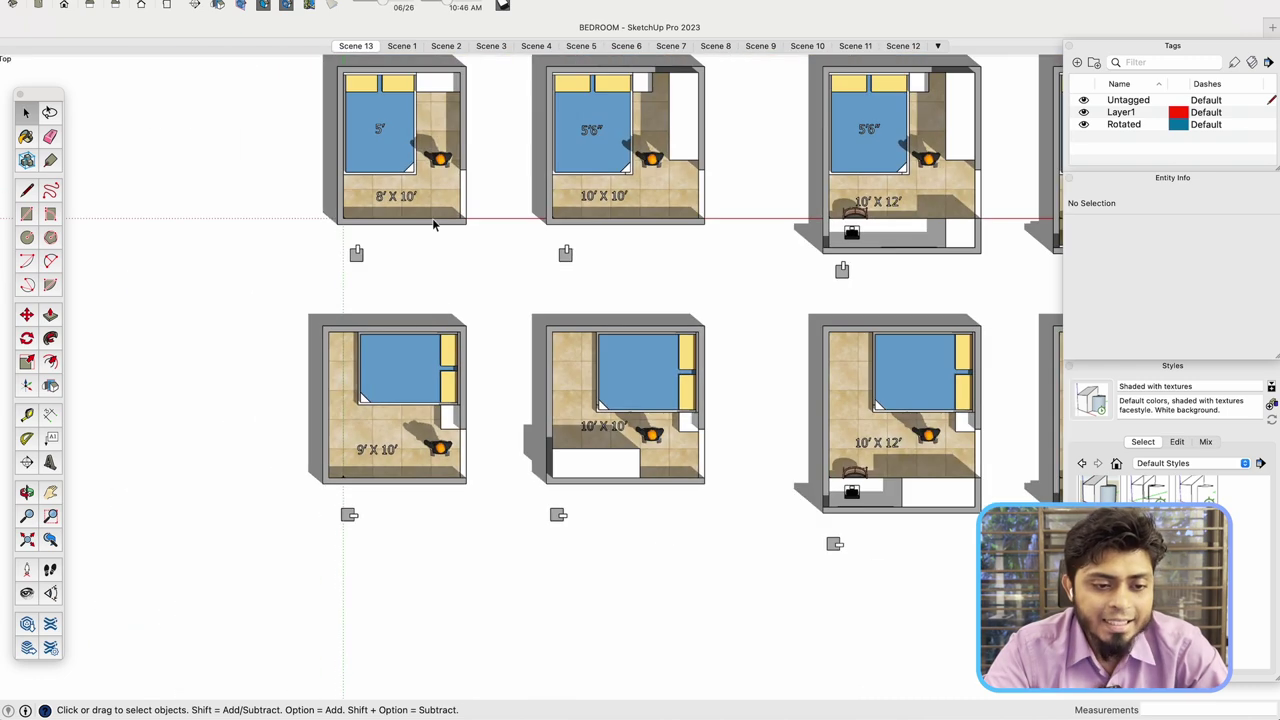
- Examine the sideways bed placement in the lower-row 9' x 10' plan and compare it with the 8' x 10' plan above
scroll(364, 413, "up", 5)
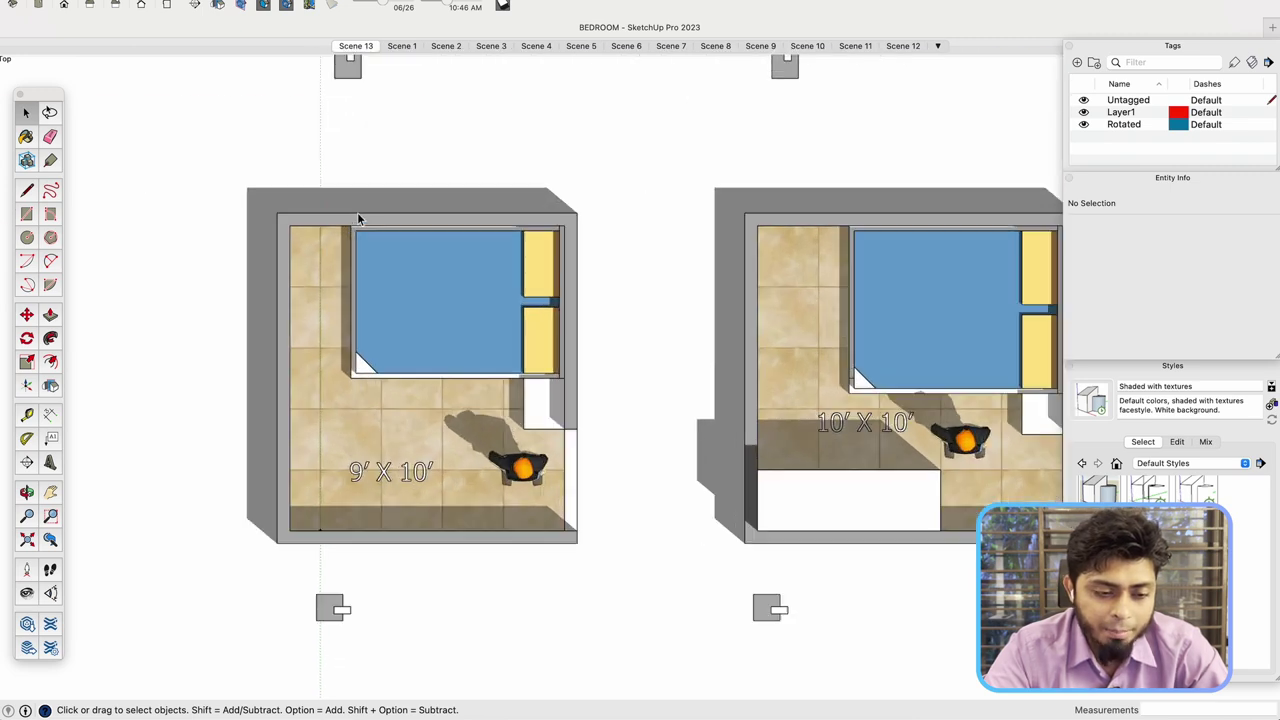
scroll(622, 187, "down", 3)
scroll(462, 260, "up", 3)
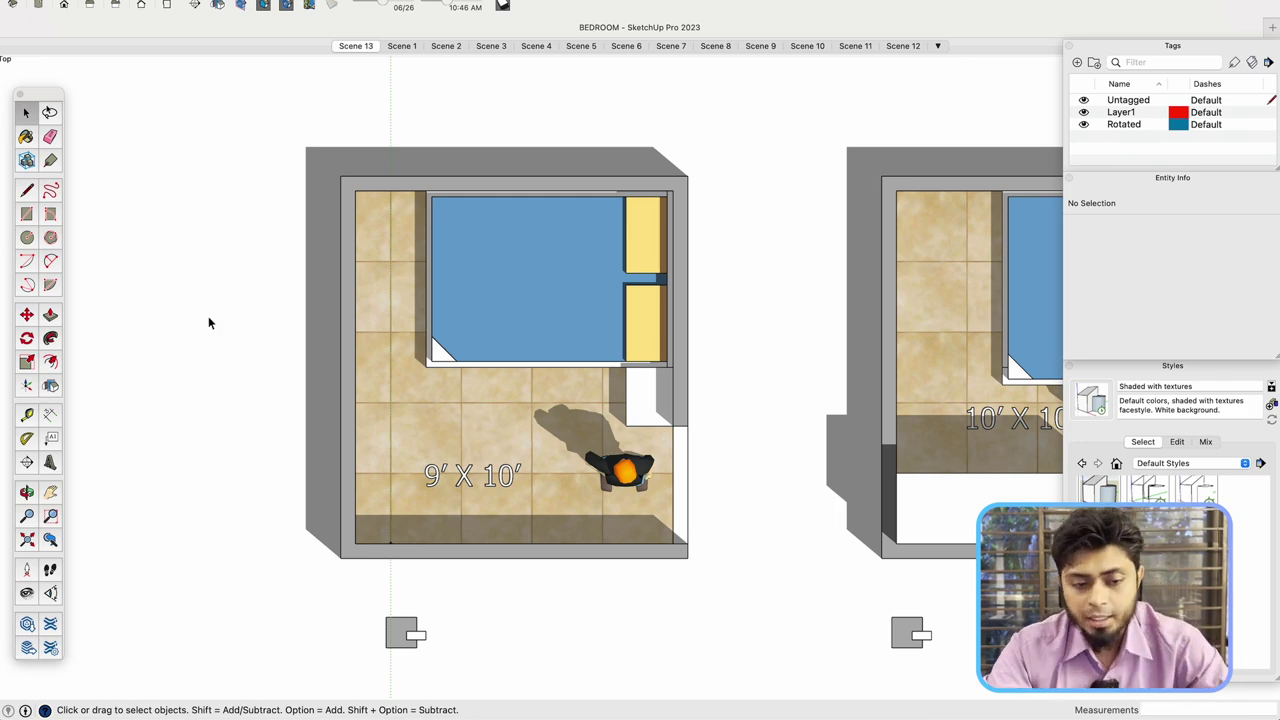
scroll(426, 330, "down", 3)
scroll(355, 350, "up", 3)
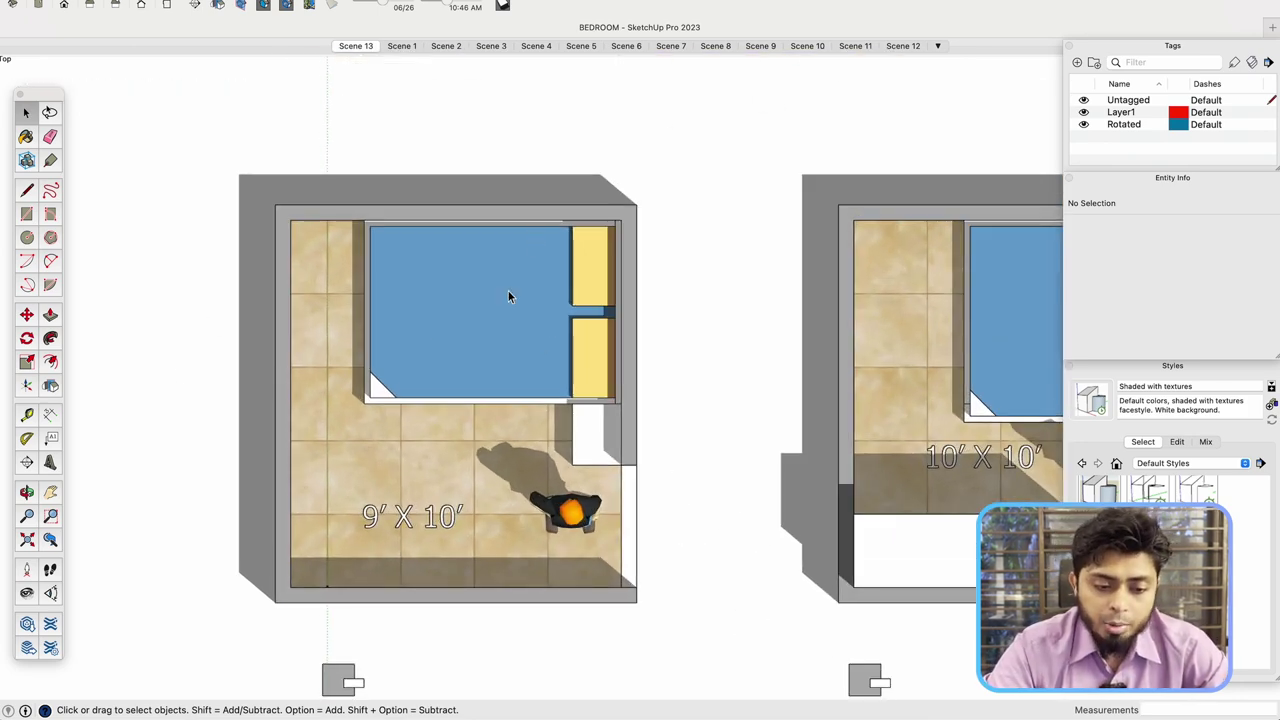
scroll(458, 428, "down", 3)
scroll(460, 378, "up", 5)
scroll(370, 378, "down", 2)
scroll(330, 440, "up", 1)
scroll(283, 503, "down", 3)
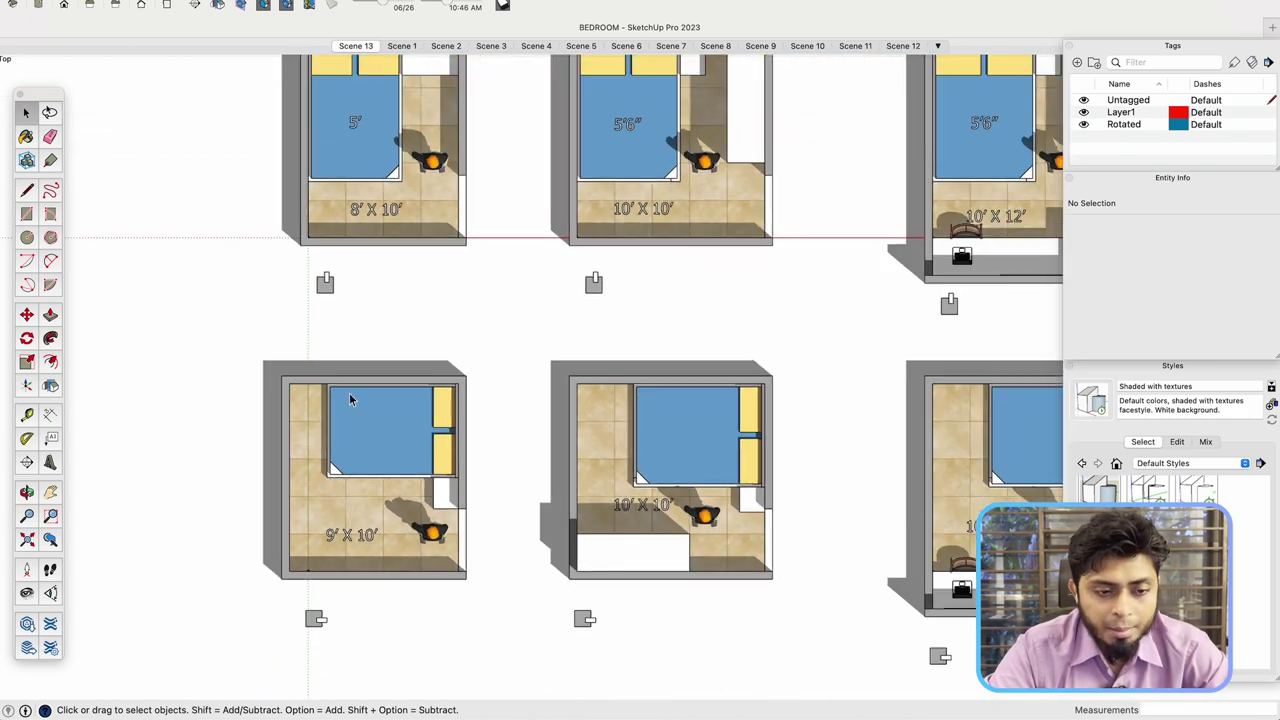
- Examine the 9' x 10' plan's side table, door side and clearances around the bed against the neighbouring layouts
scroll(330, 408, "up", 4)
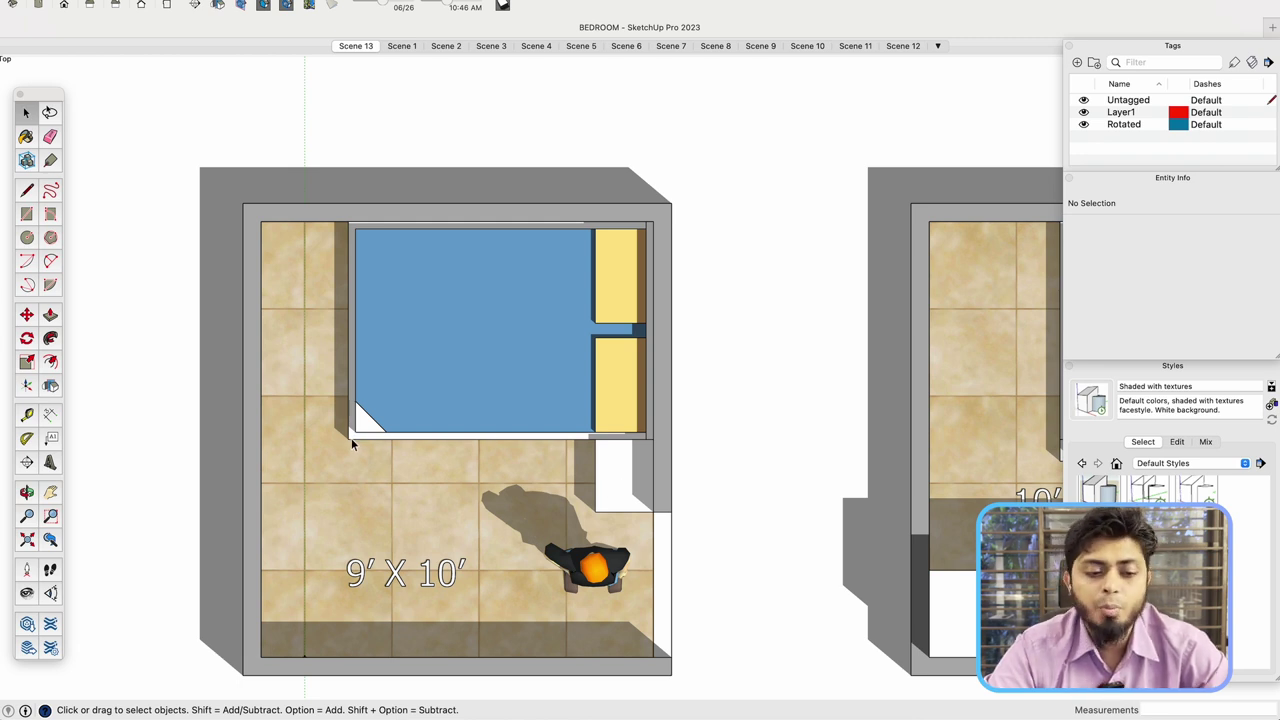
scroll(265, 445, "down", 2)
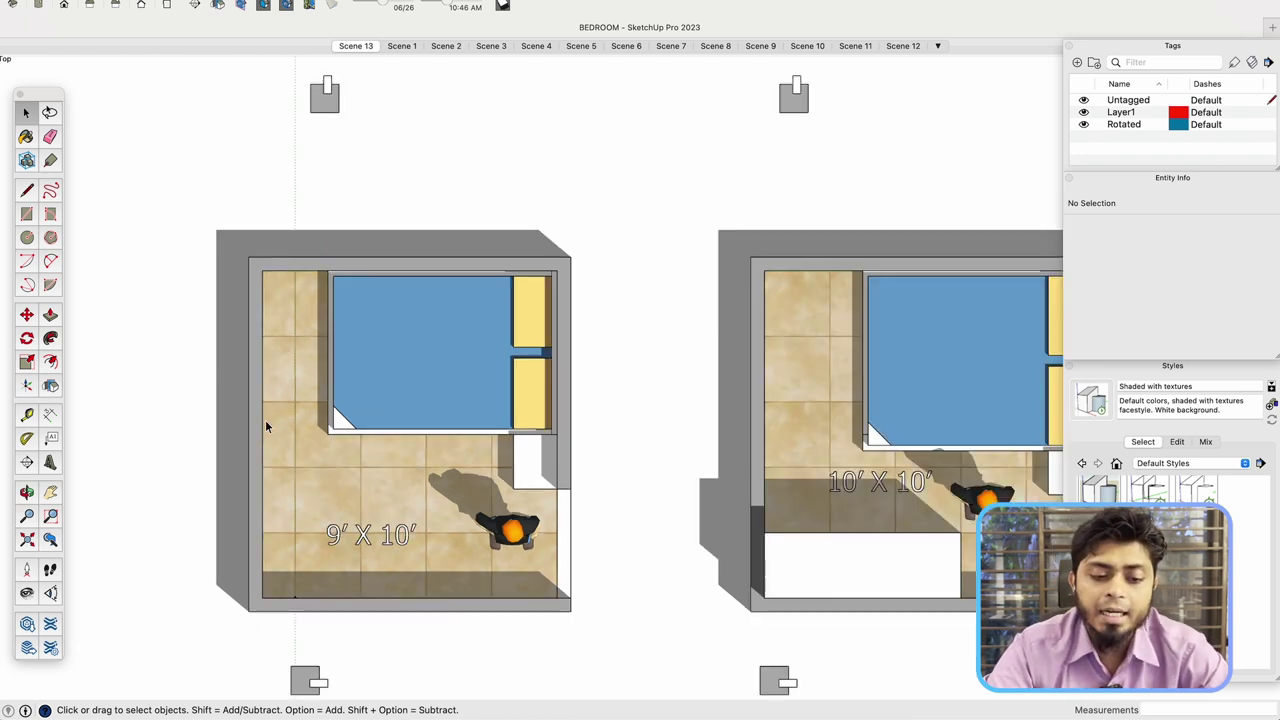
scroll(544, 550, "up", 2)
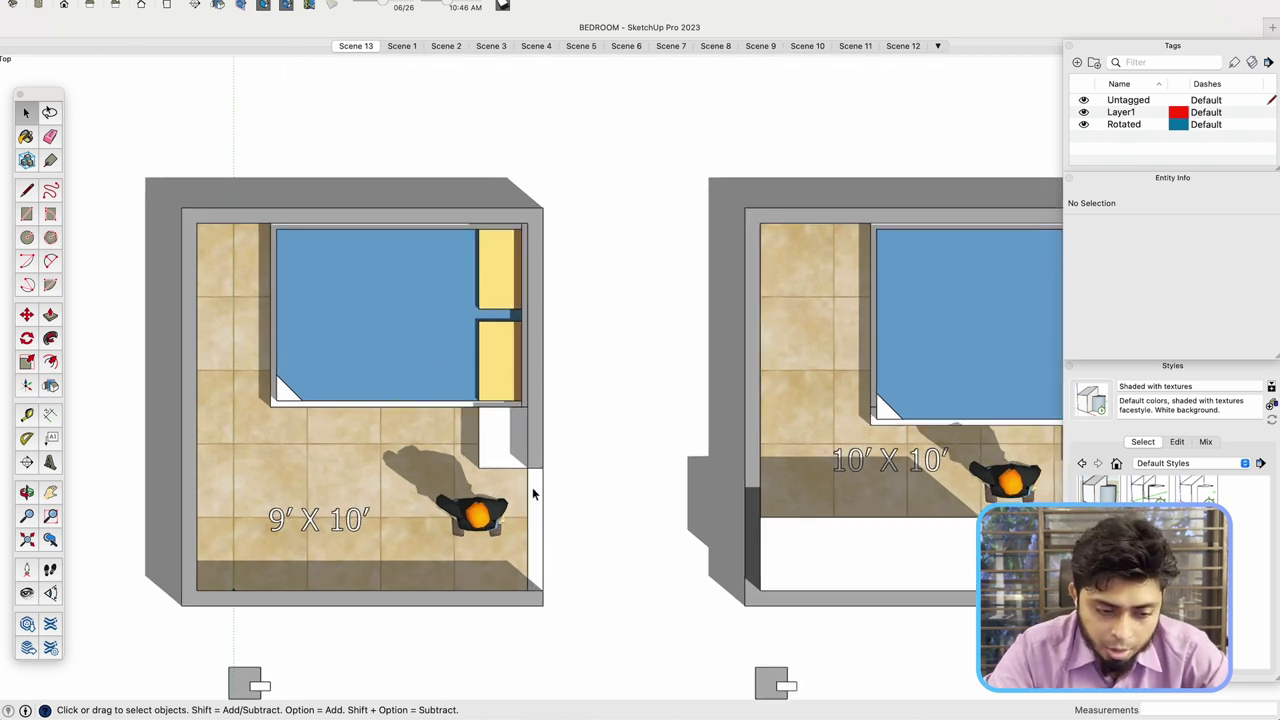
scroll(375, 480, "down", 4)
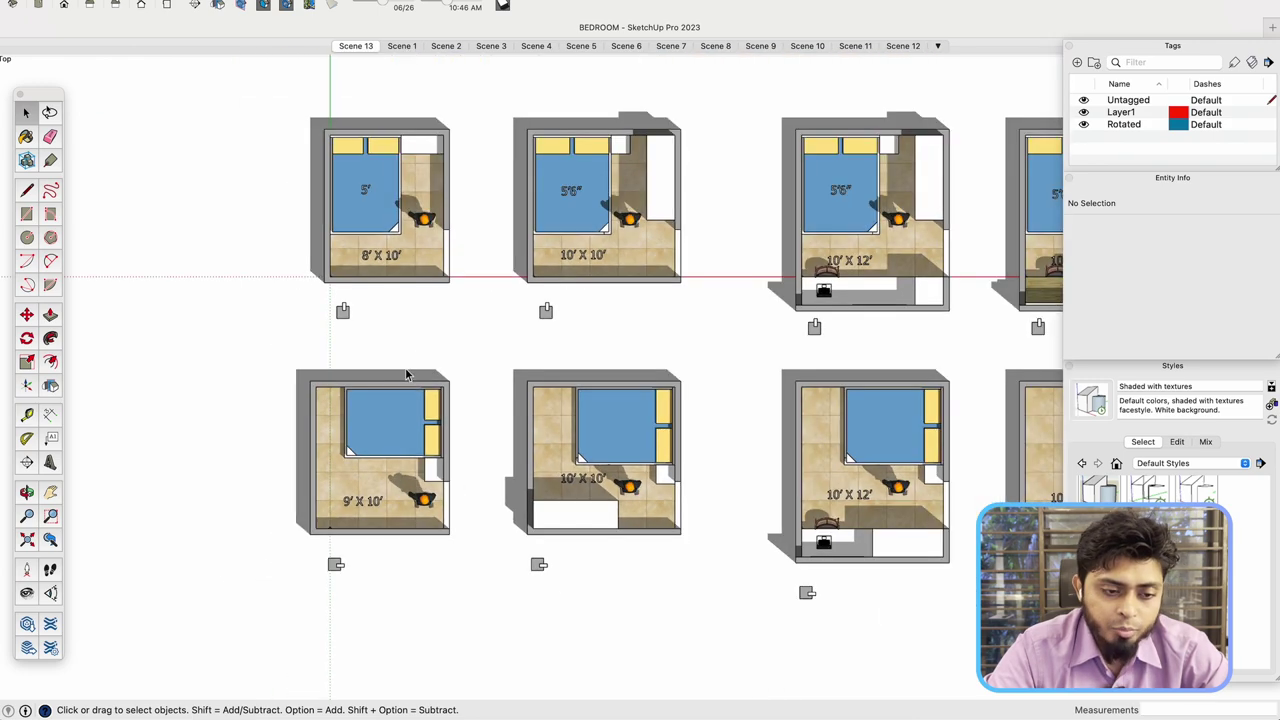
scroll(386, 434, "up", 4)
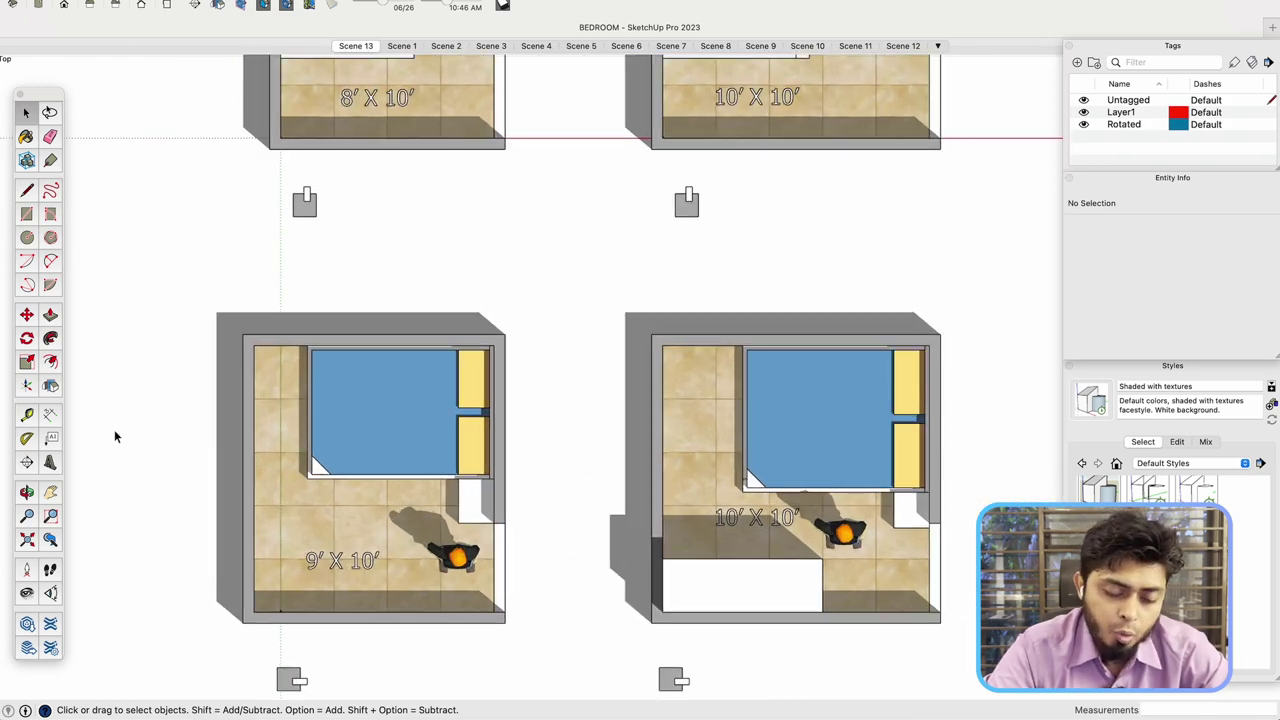
scroll(210, 428, "down", 3)
scroll(750, 486, "up", 2)
scroll(452, 512, "down", 3)
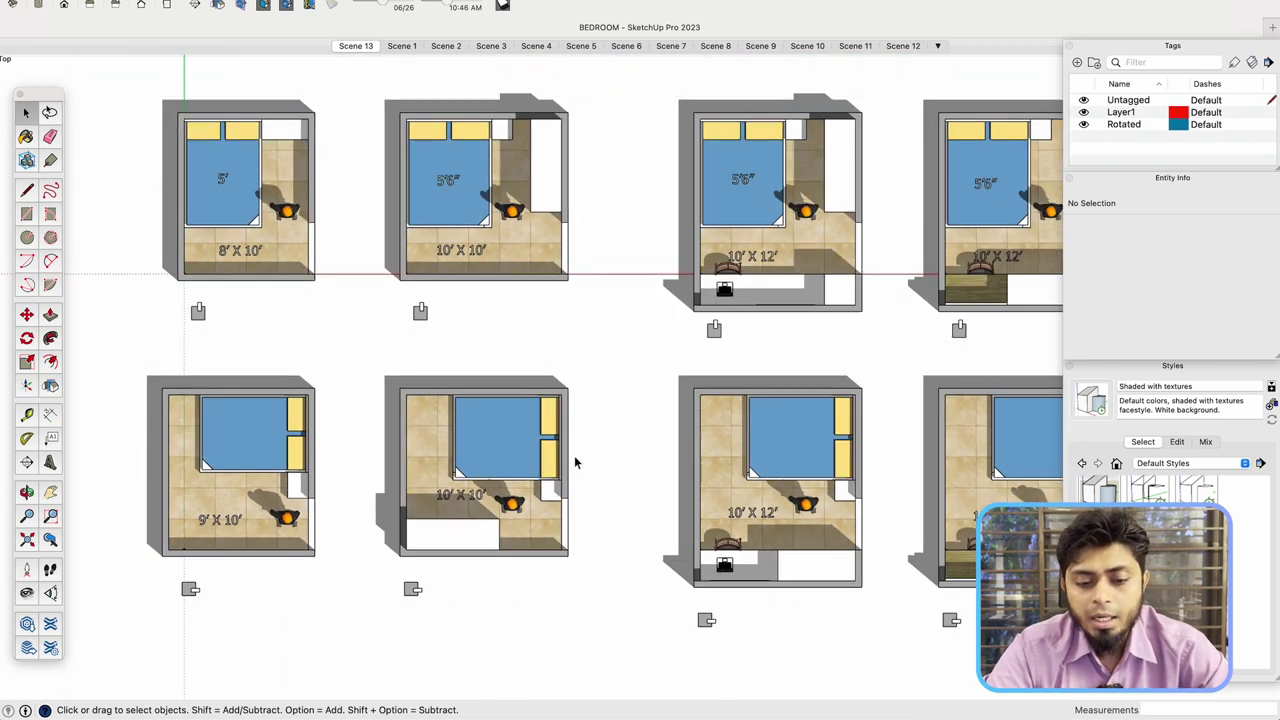
- Examine the wardrobe in the lower-row 10' x 10' plan and the desk wall in the adjacent 10' x 12' plan
scroll(574, 462, "up", 2)
scroll(438, 530, "up", 2)
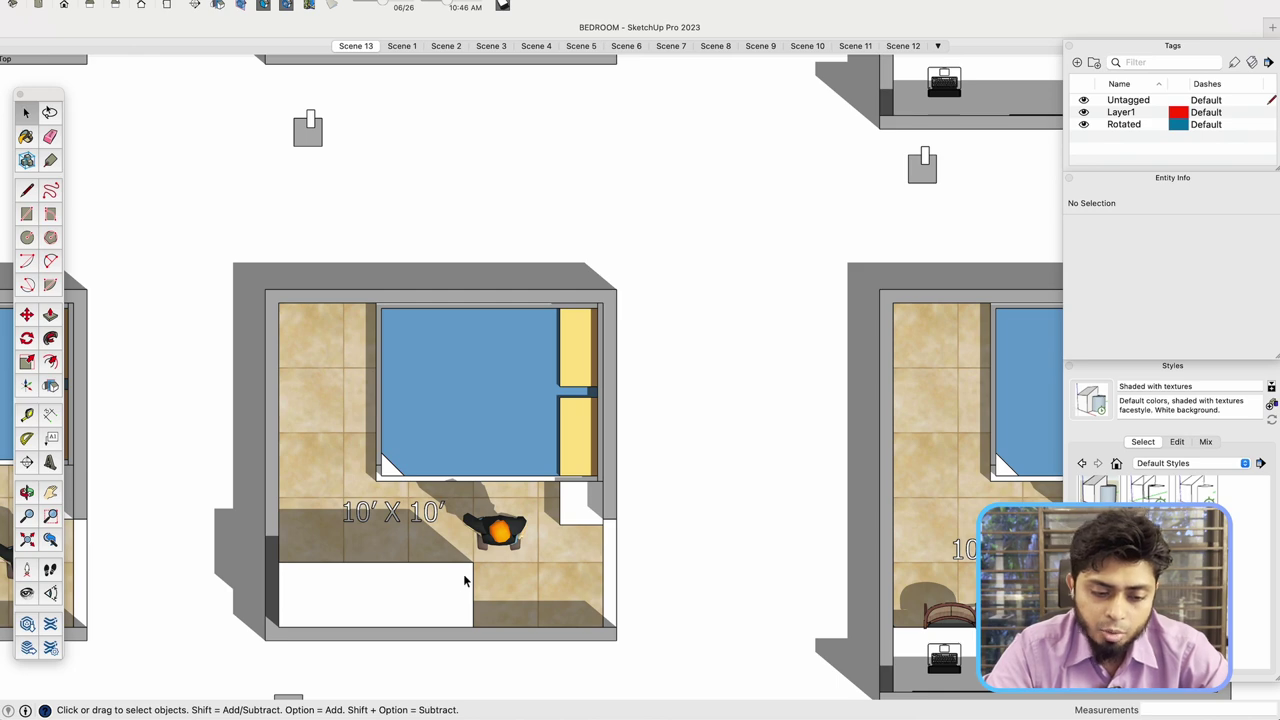
scroll(323, 557, "down", 4)
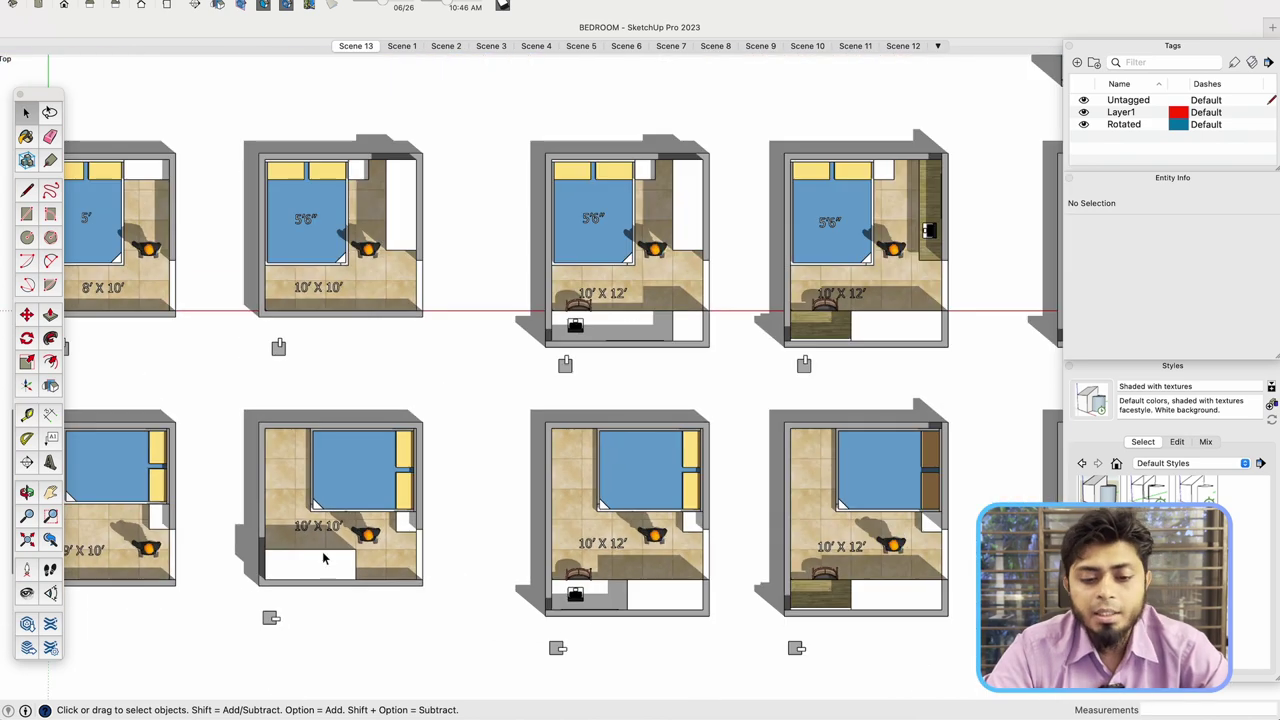
scroll(726, 577, "up", 4)
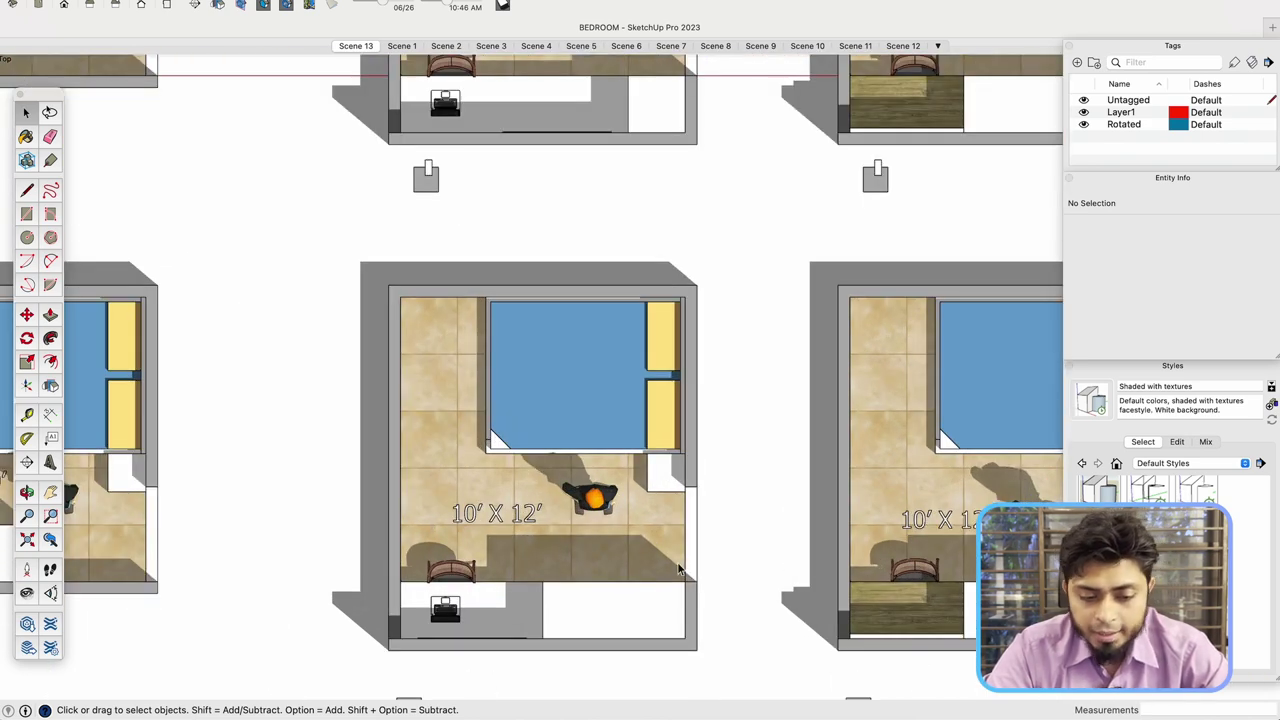
scroll(631, 606, "down", 4)
scroll(578, 638, "up", 3)
- View the lower-row 10' x 12' layouts at an angle, and switch to the Scene 10 top view
middle_click_drag(578, 638, 333, 442)
middle_click_drag(820, 280, 800, 130)
scroll(775, 200, "up", 2)
scroll(787, 111, "down", 3)
left_click(808, 47)
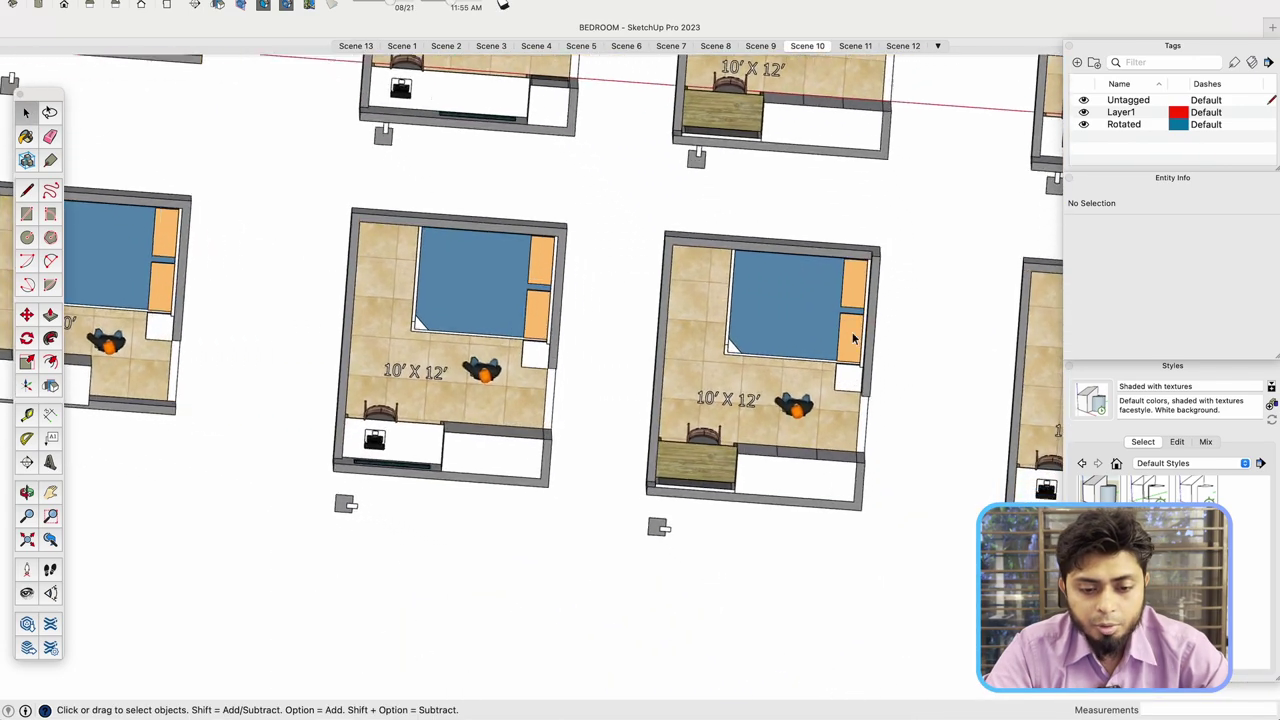
- Compare the upper and lower rows of 10' x 12' plans, including the wooden desk variants, in the Scene 10 top view
middle_click_drag(634, 184, 623, 407, "shift")
scroll(629, 177, "down", 3)
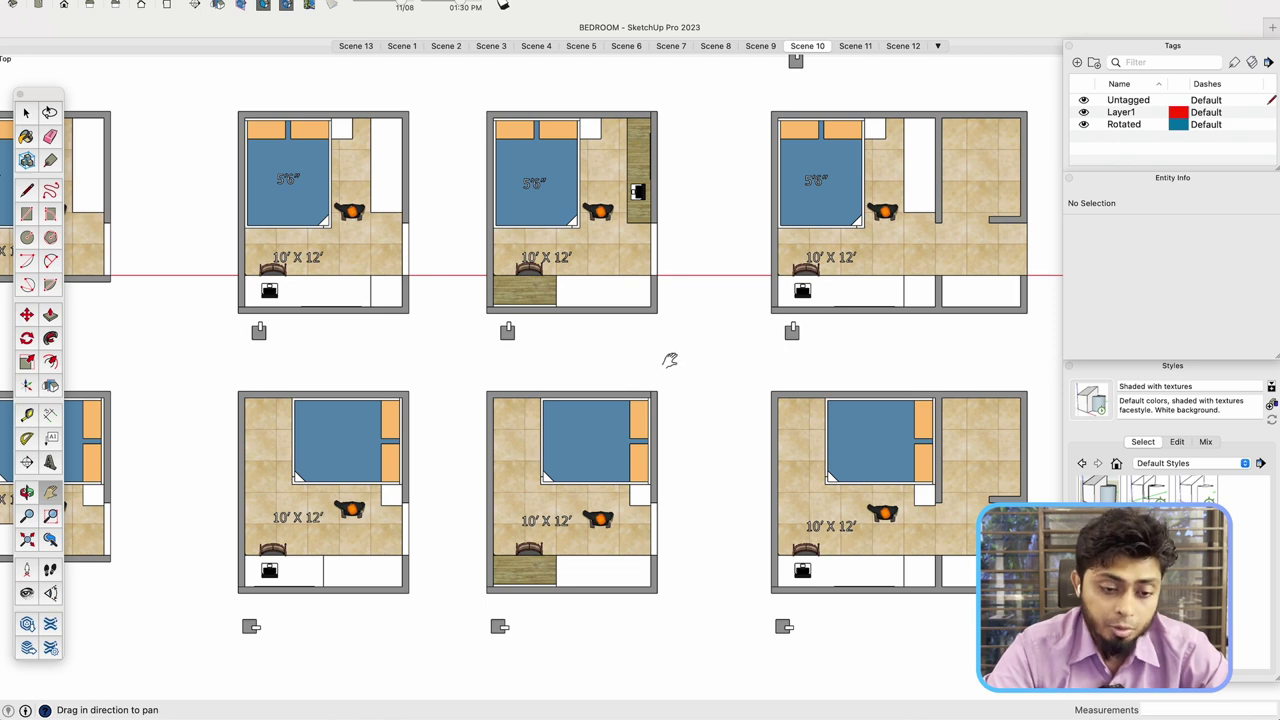
scroll(666, 352, "up", 2)
left_click_drag(670, 358, 671, 374)
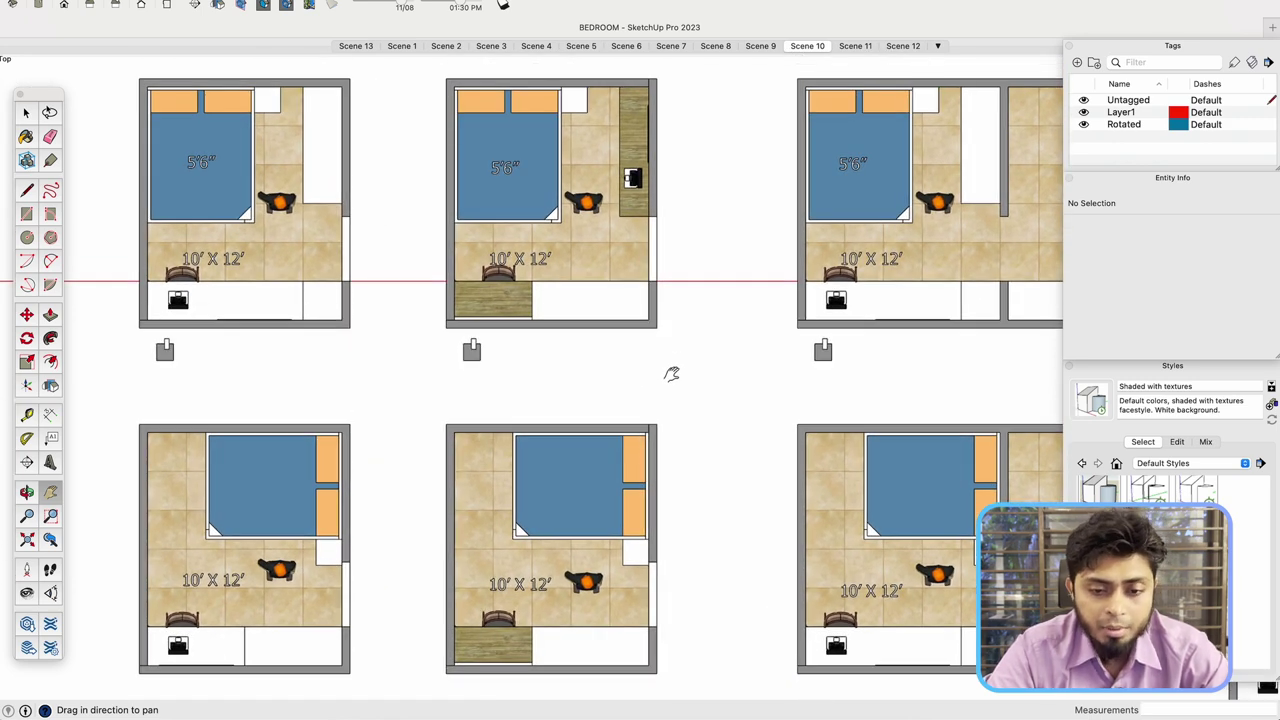
scroll(685, 295, "down", 5)
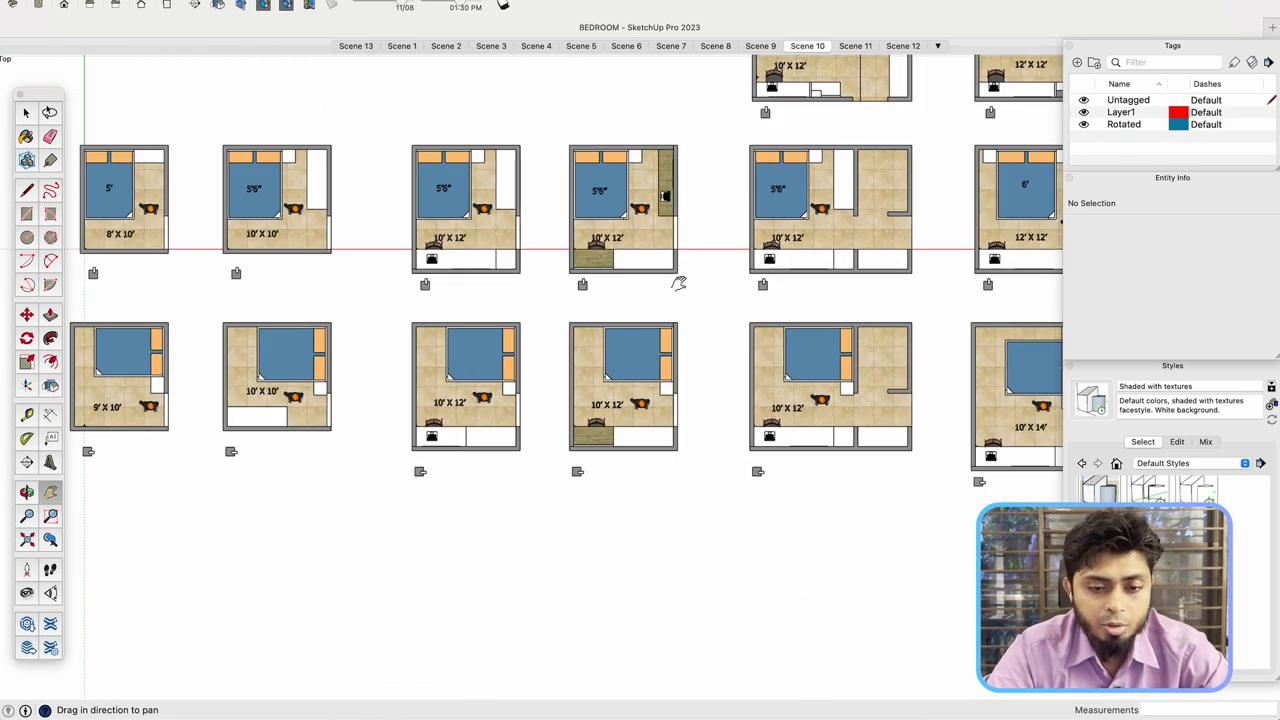
scroll(700, 255, "up", 5)
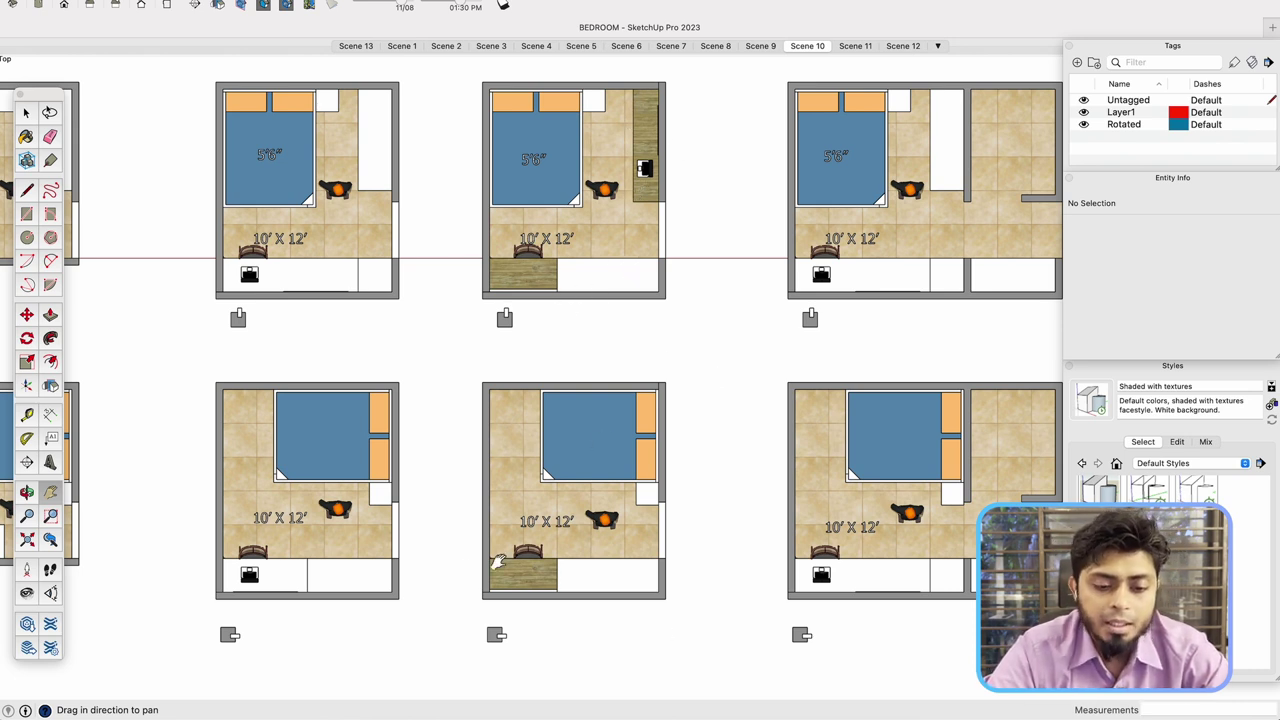
- Examine the 10' x 12', 12' x 12' and 10' x 14' plans that have an adjoining room
left_click_drag(727, 507, 426, 517)
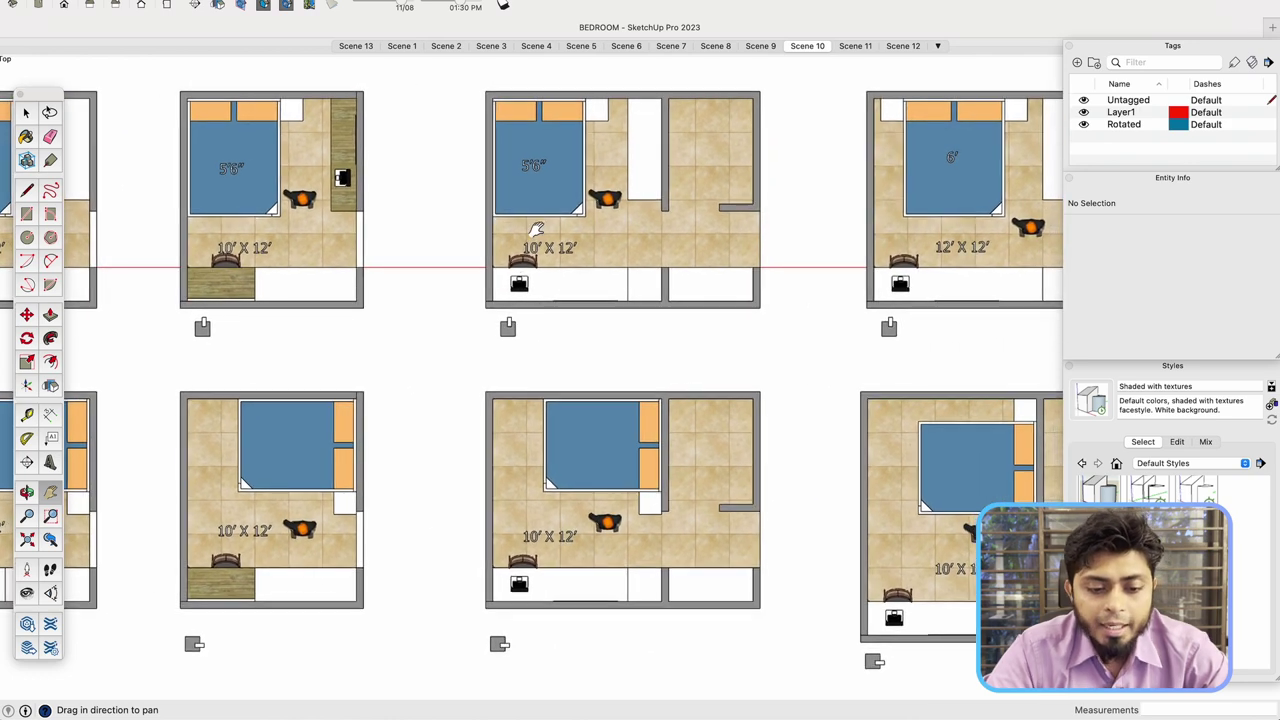
left_click_drag(738, 551, 686, 603)
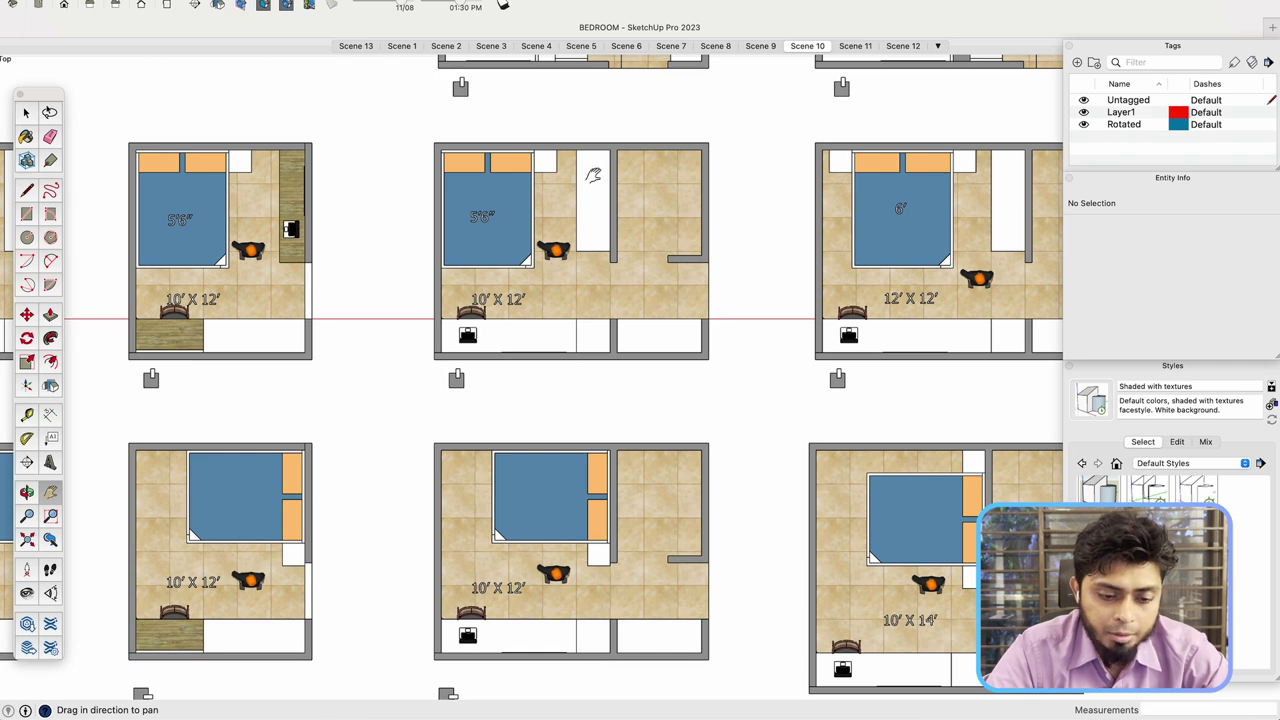
left_click_drag(840, 437, 398, 393)
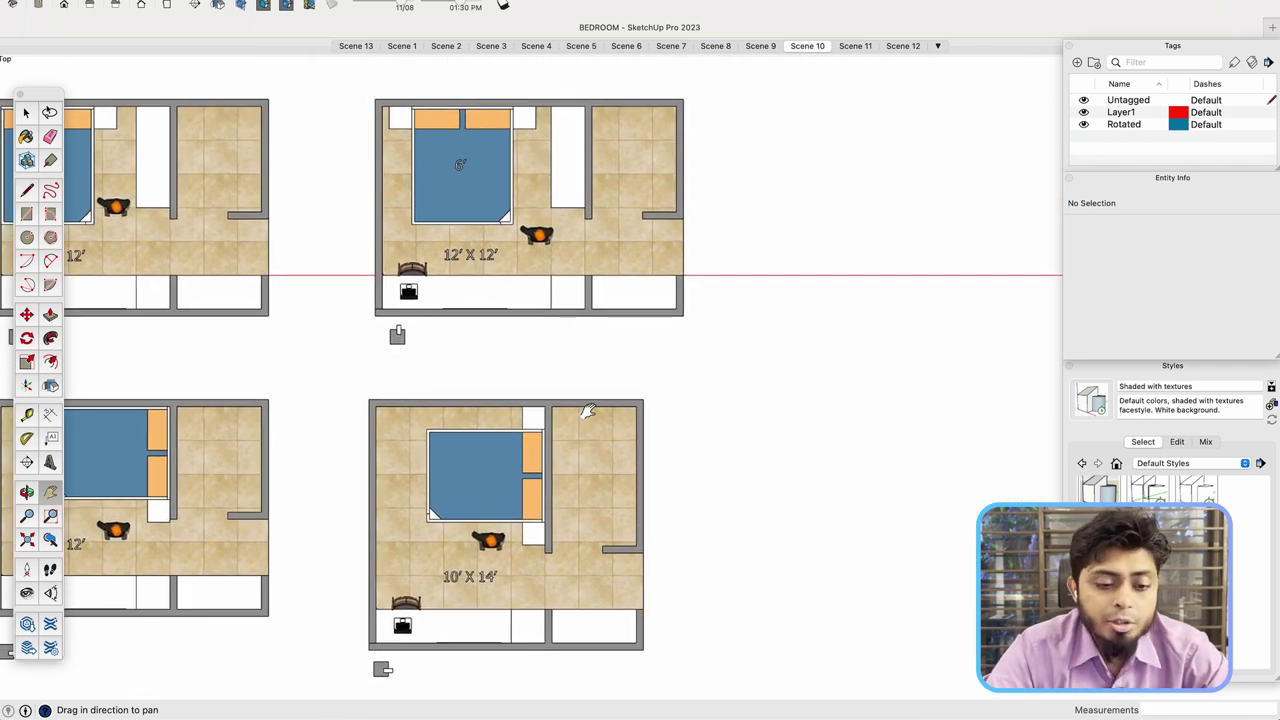
left_click_drag(762, 408, 812, 387)
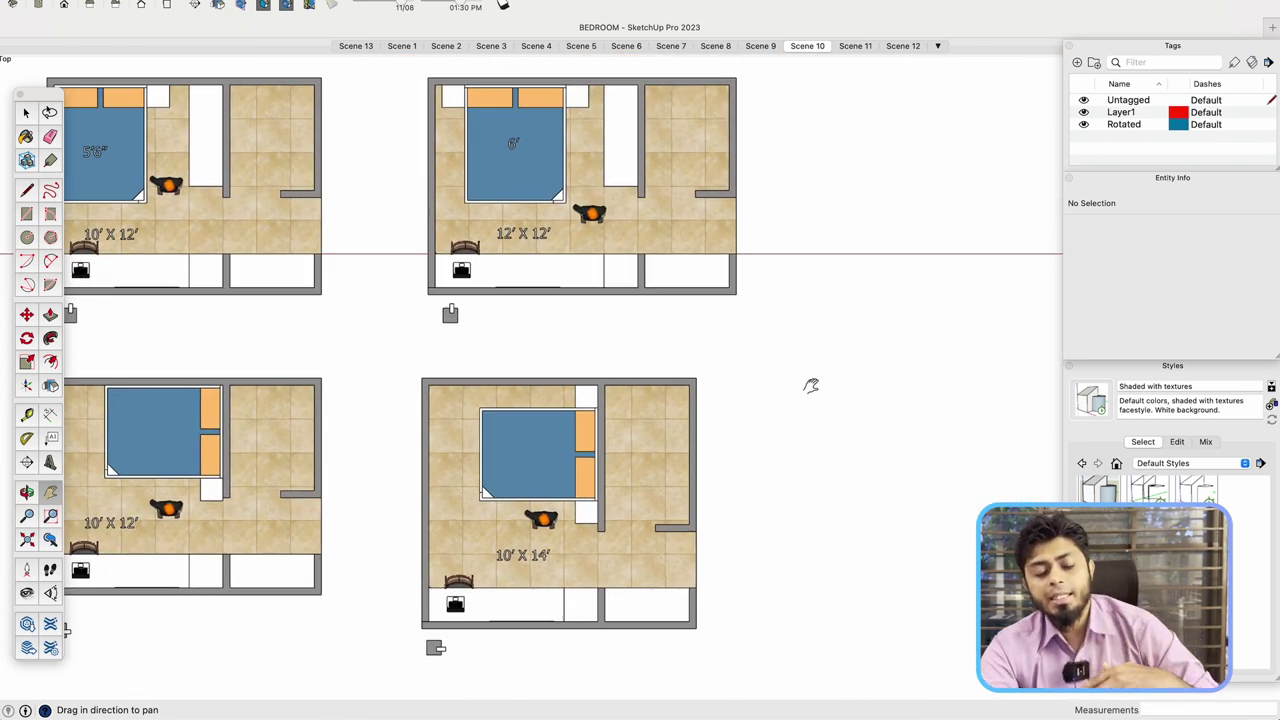
- Survey the whole set of bedroom plans from 8' x 10' to 12' x 12' and 10' x 14' in top view
scroll(790, 392, "down", 2)
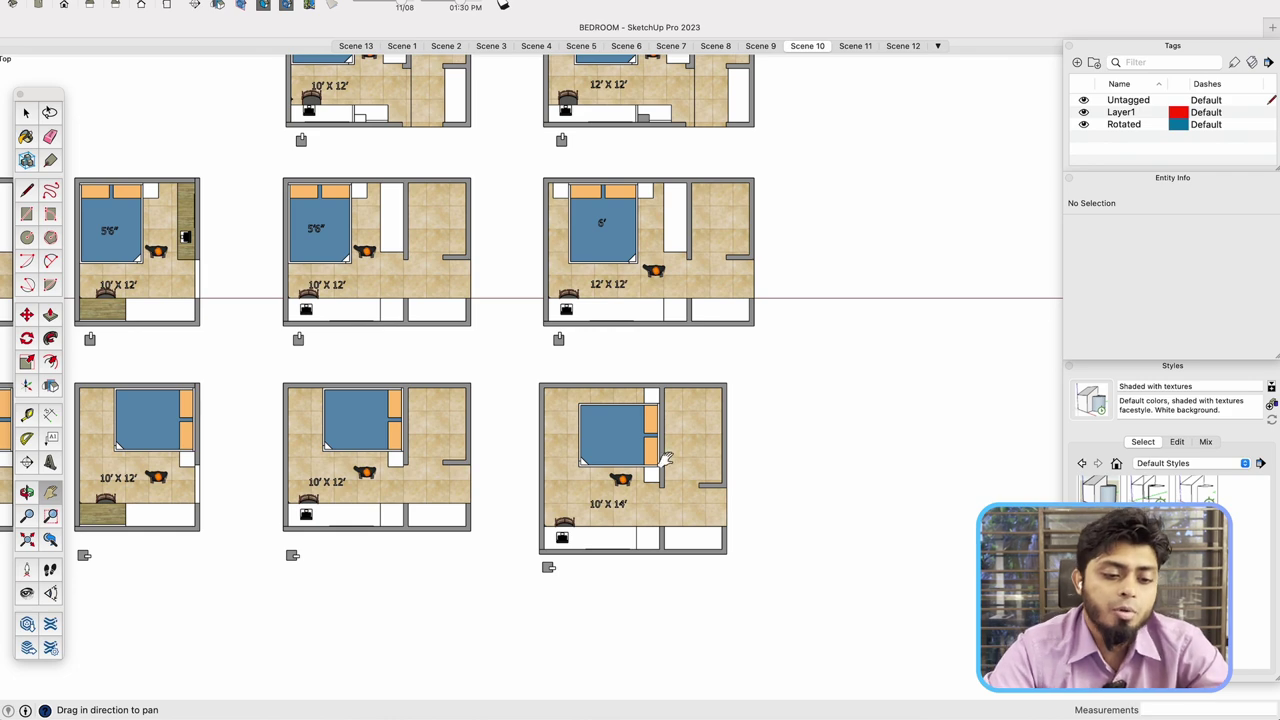
scroll(669, 460, "down", 1)
left_click_drag(500, 368, 814, 420)
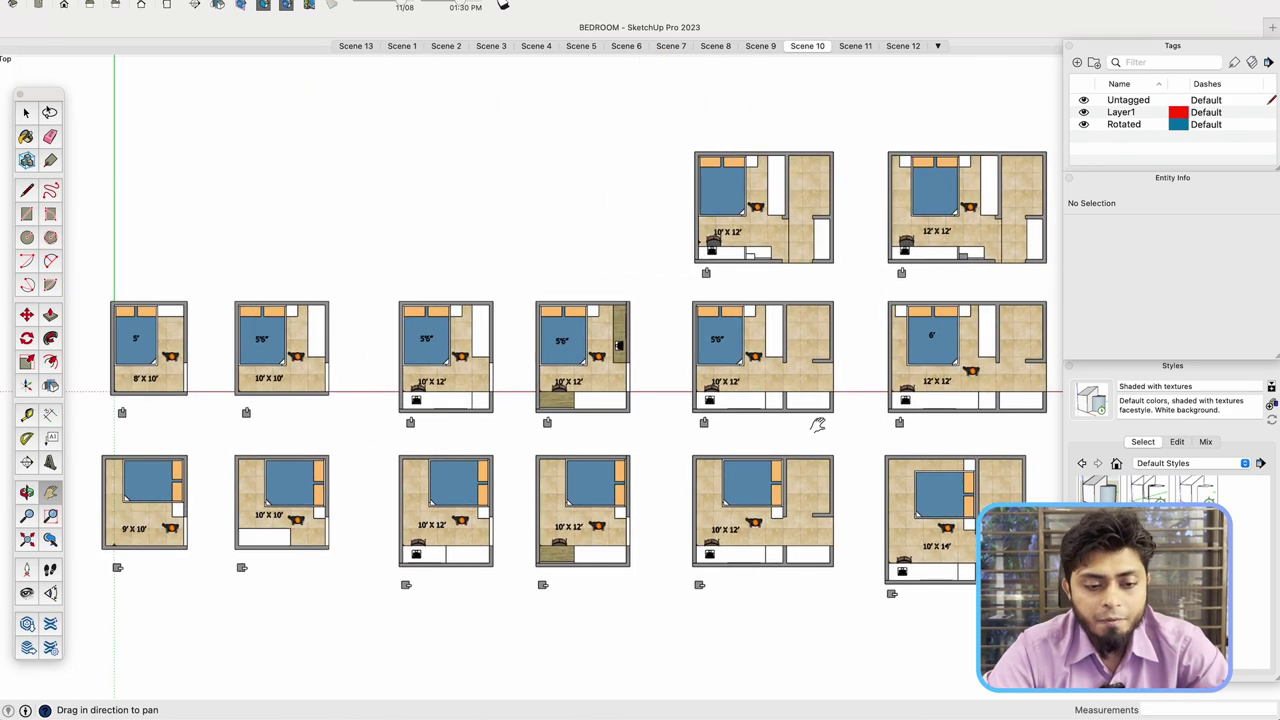
left_click_drag(386, 268, 458, 259)
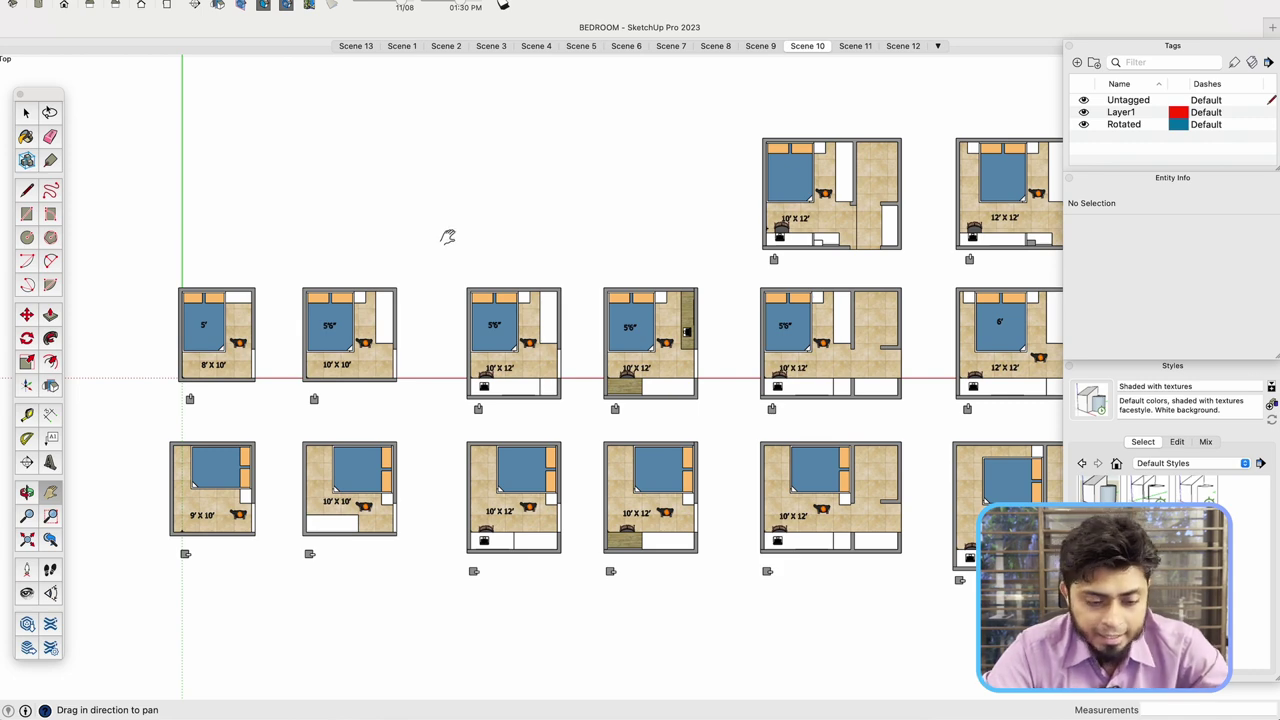
- Tilt the layouts into a 3D view, return to the Scene 10 top view and review all the rows of plans
key("o")
left_click_drag(443, 237, 439, 153)
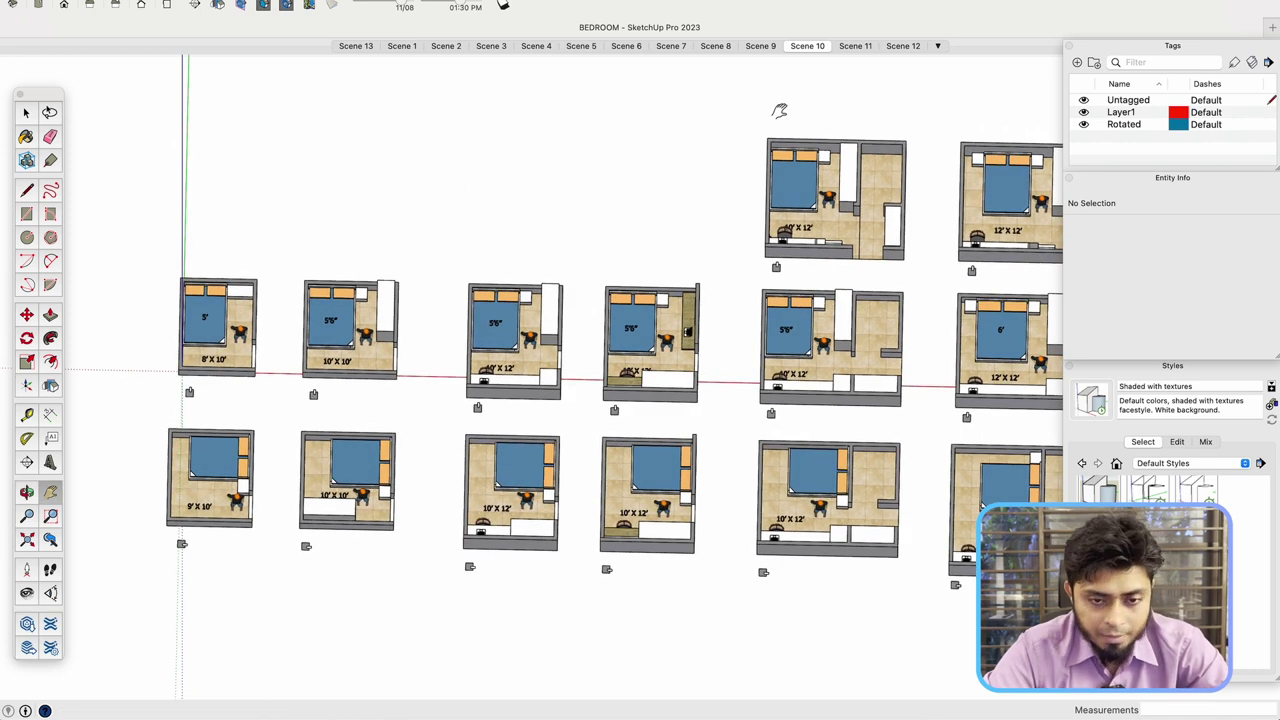
left_click(805, 47)
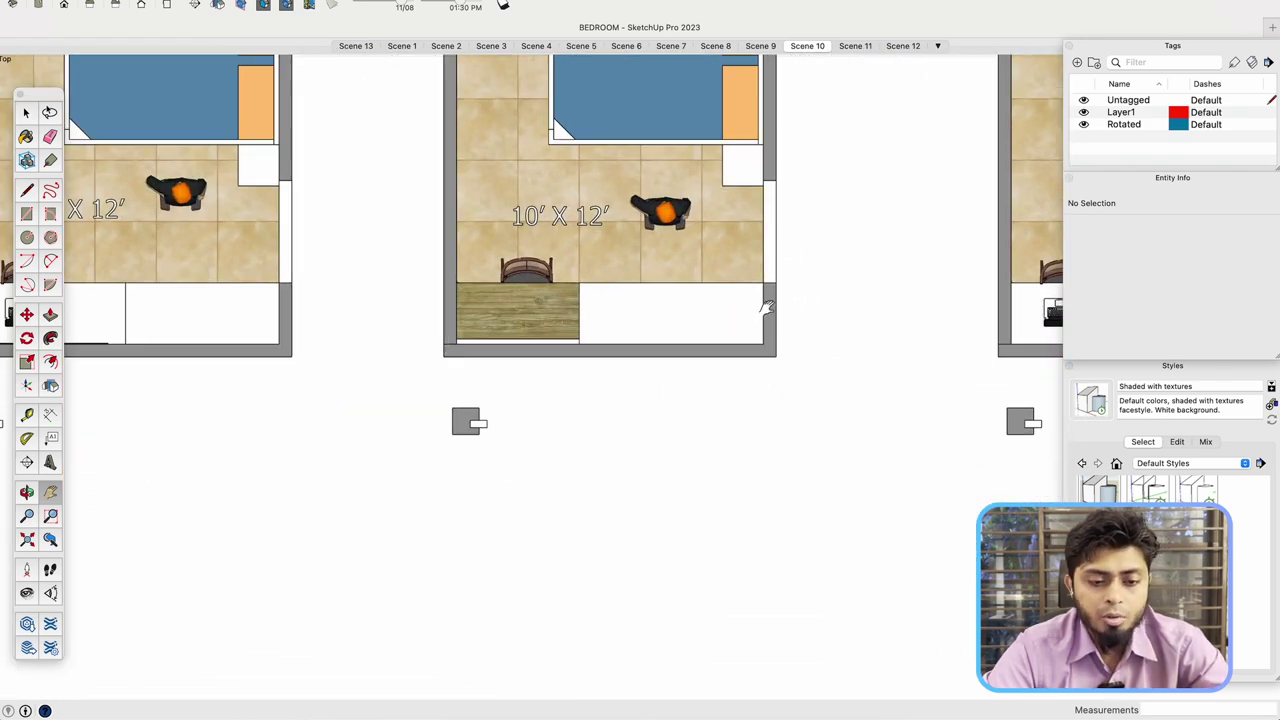
left_click_drag(838, 323, 343, 477)
scroll(571, 443, "down", 6)
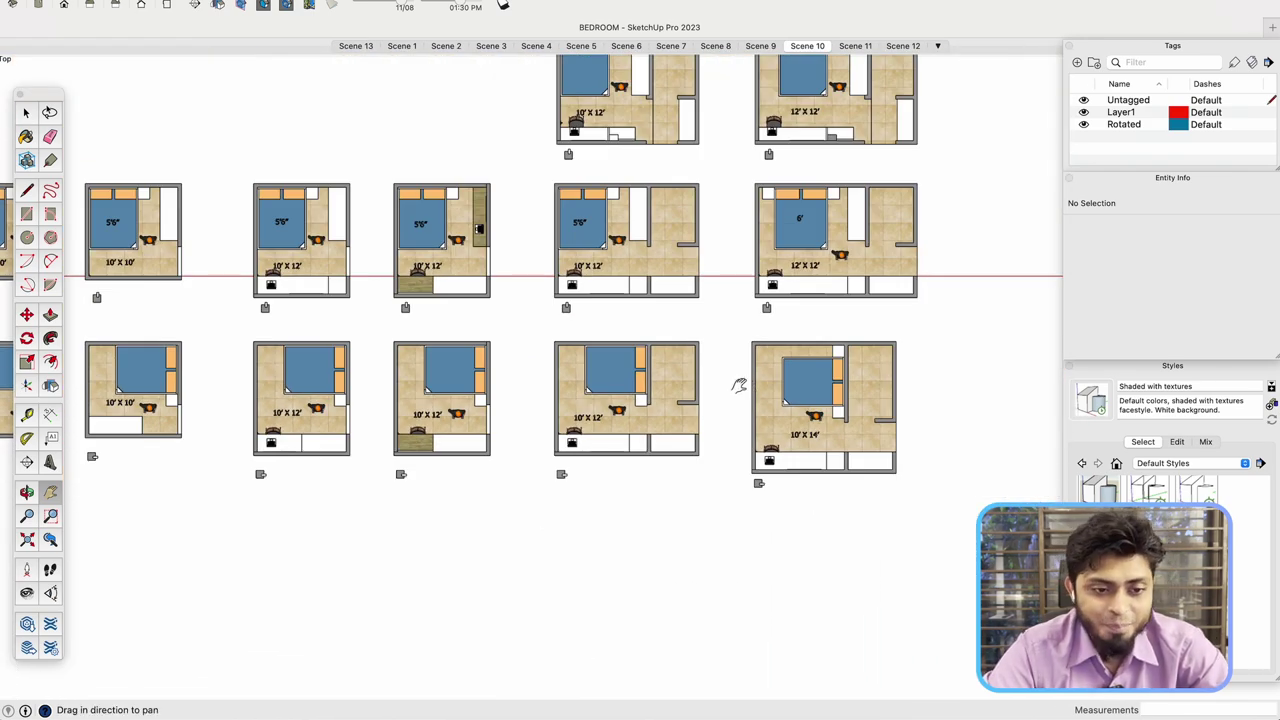
left_click_drag(694, 334, 720, 361)
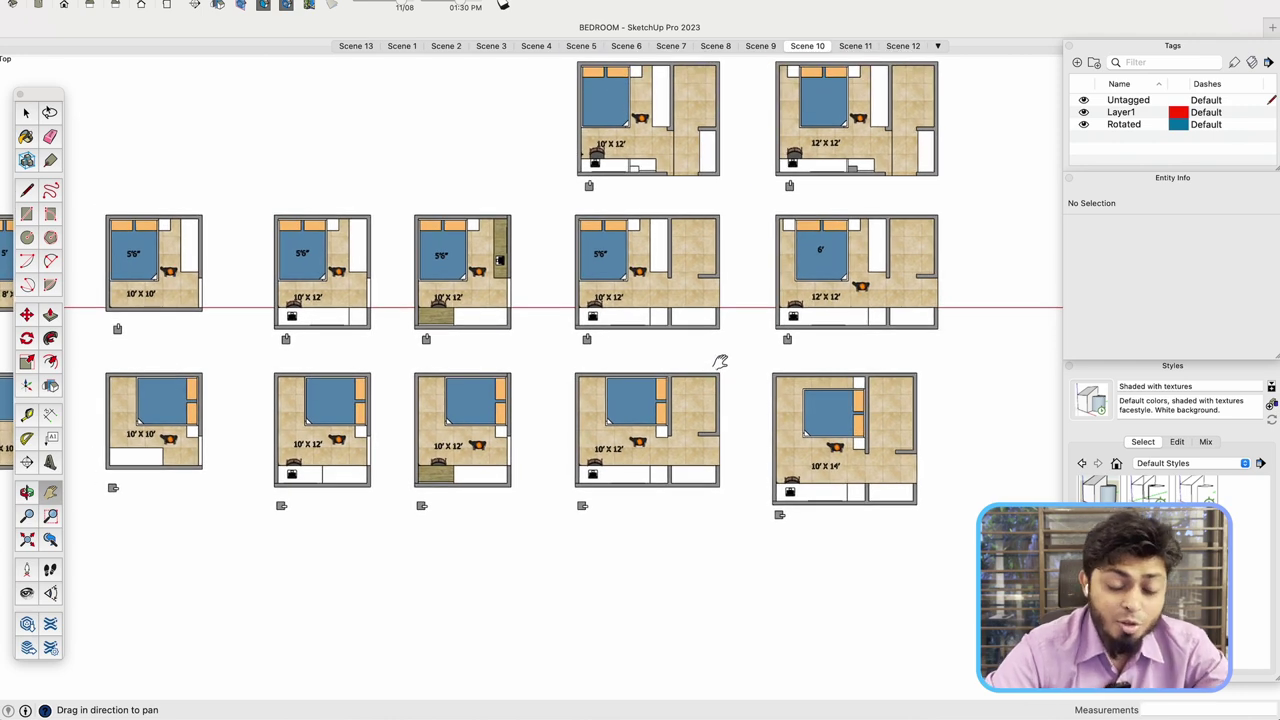